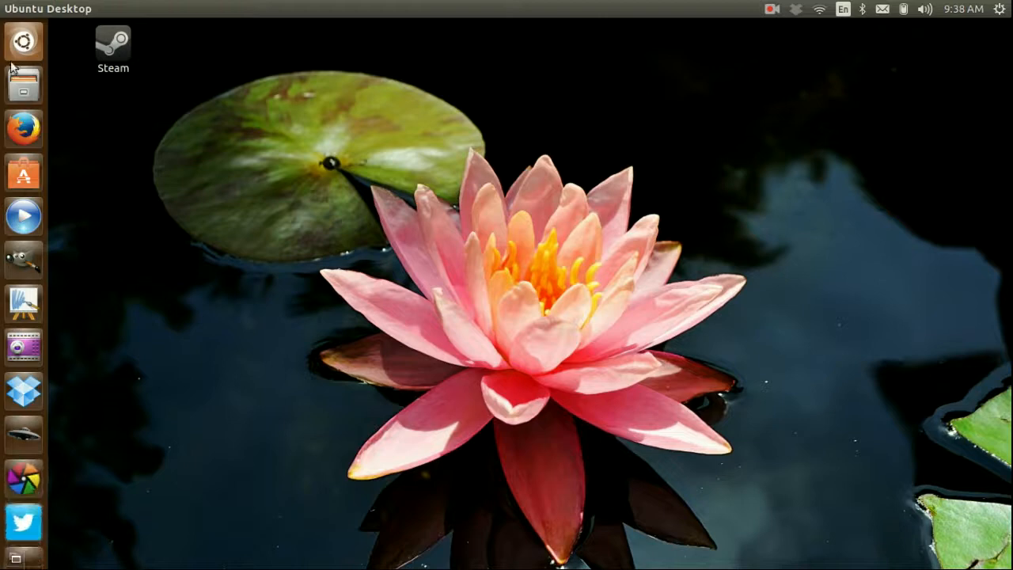
- Open the folder Pictures/Working/Original/20140702 in the file manager
{"action": "left_click", "coordinate": [24, 83]}
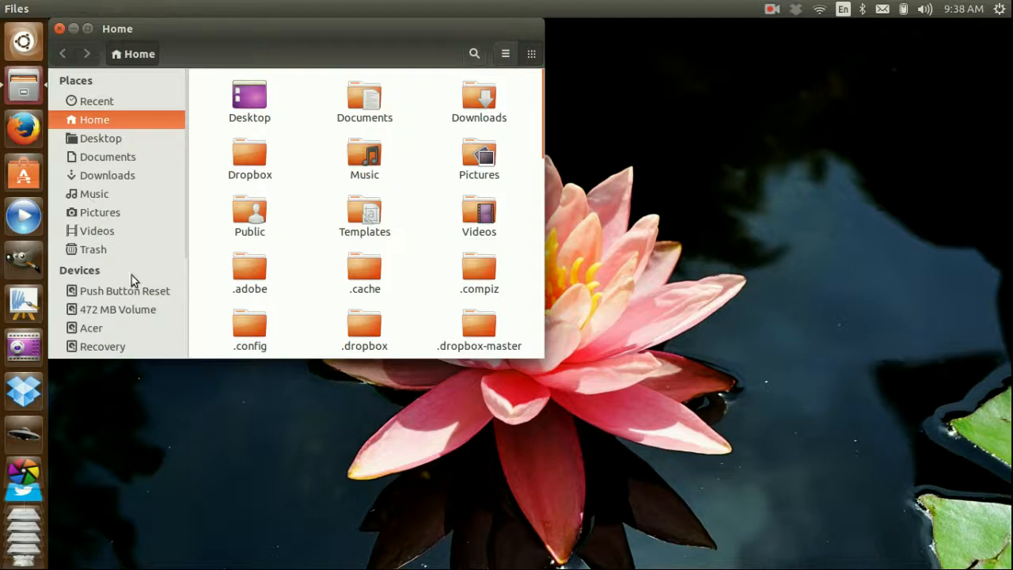
{"action": "left_click", "coordinate": [113, 221]}
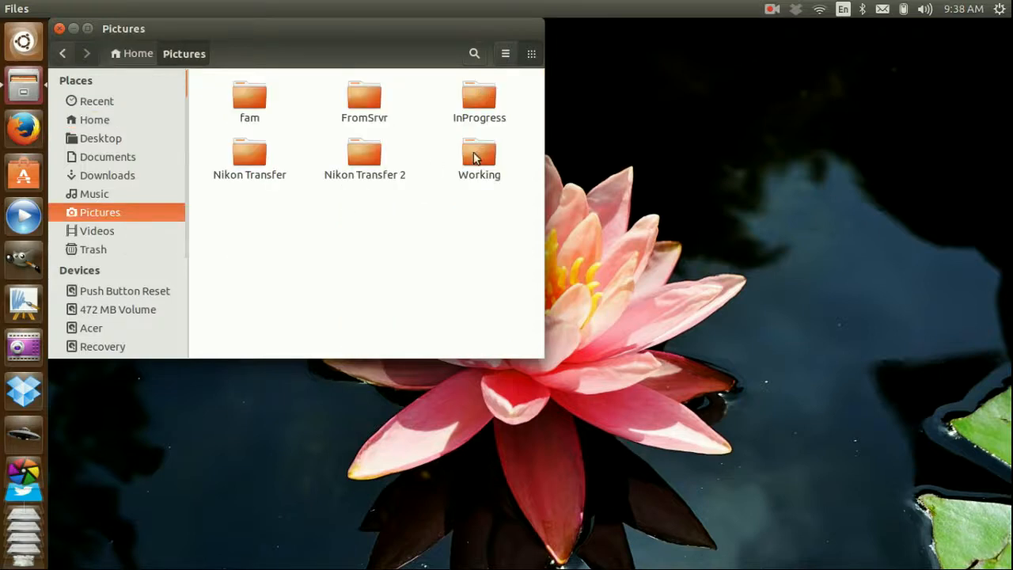
{"action": "double_click", "coordinate": [489, 156]}
{"action": "double_click", "coordinate": [375, 113]}
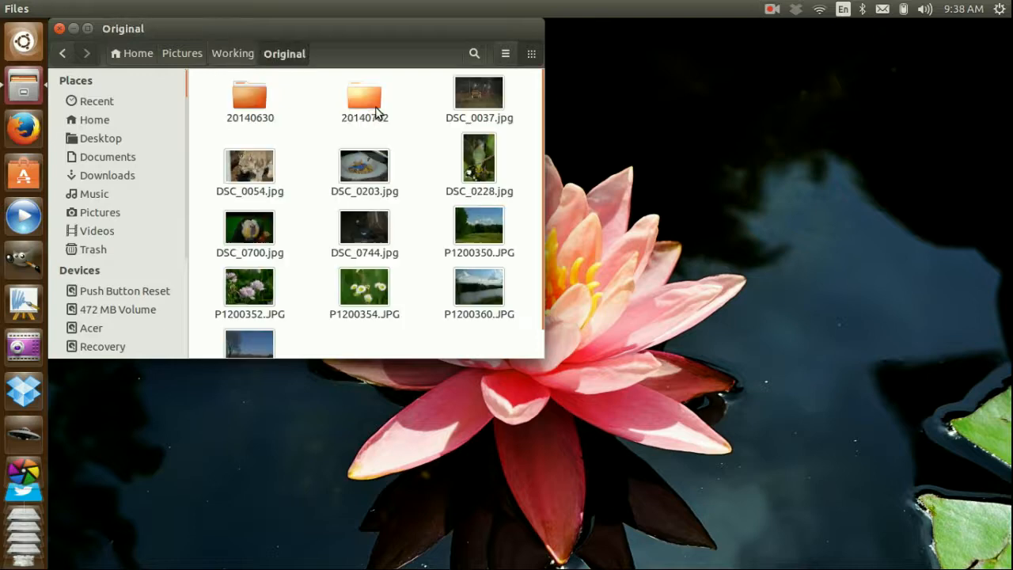
{"action": "double_click", "coordinate": [382, 101]}
- View DSC_0612.jpg in the image viewer and close the viewer
{"action": "left_click", "coordinate": [377, 103]}
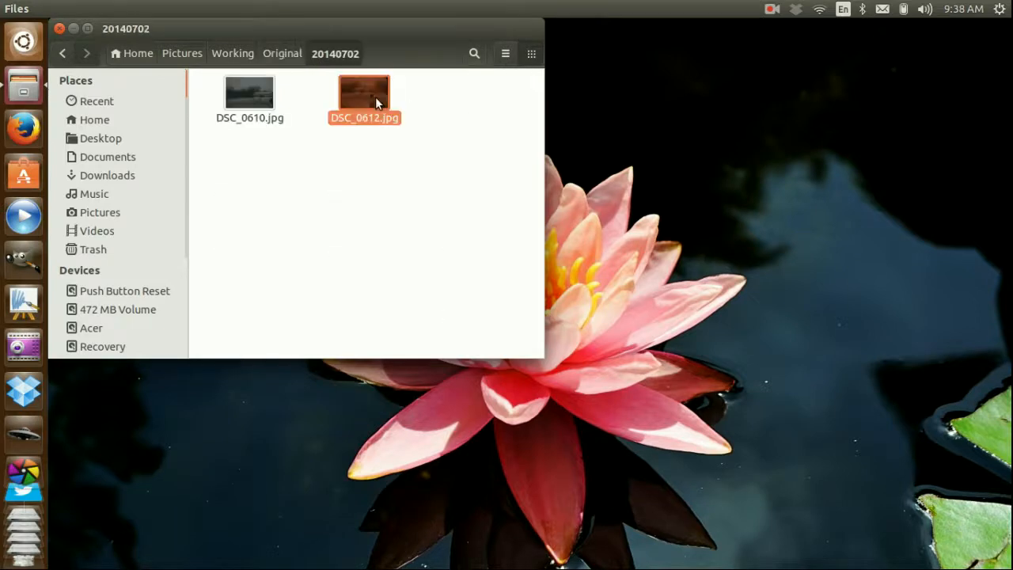
{"action": "double_click", "coordinate": [376, 100]}
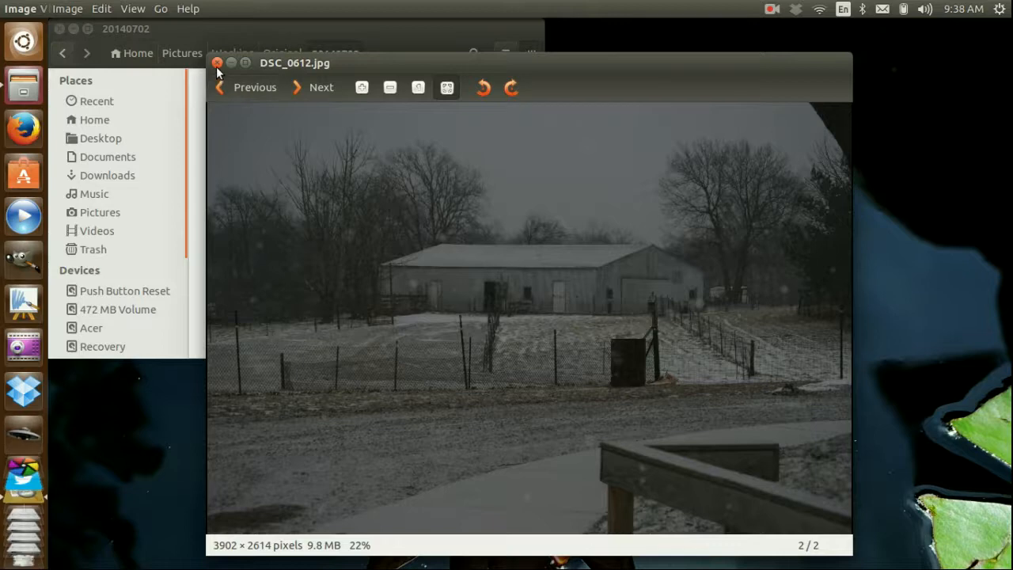
{"action": "left_click", "coordinate": [216, 63]}
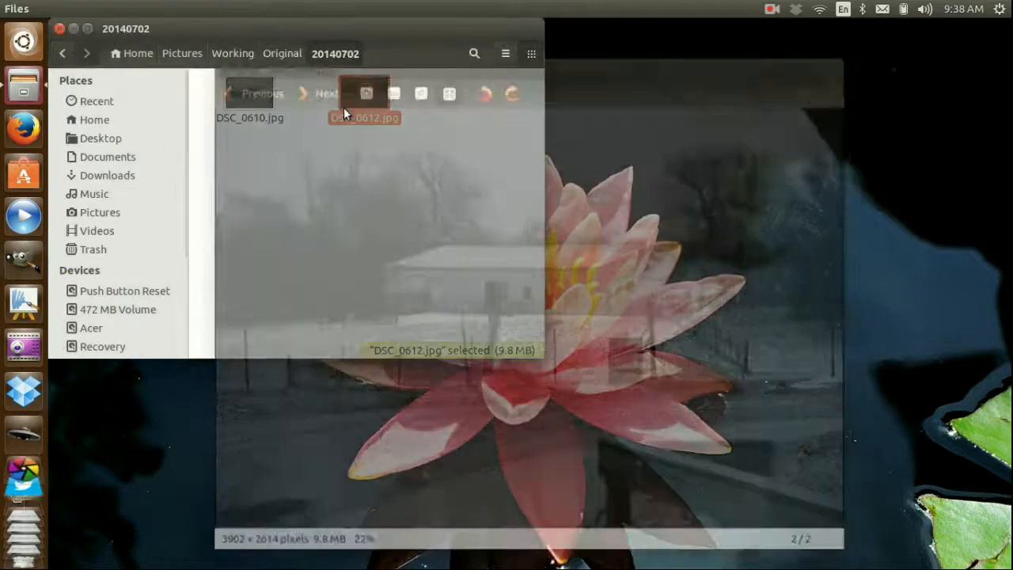
- Open DSC_0612.jpg from the file manager in GIMP
{"action": "right_click", "coordinate": [363, 91]}
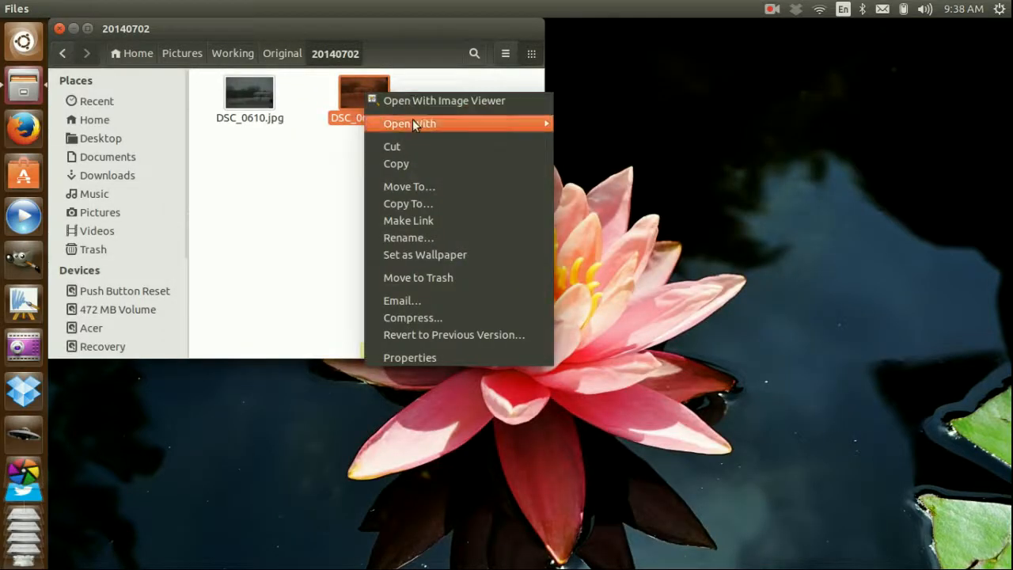
{"action": "mouse_move", "coordinate": [538, 126]}
{"action": "left_click", "coordinate": [615, 143]}
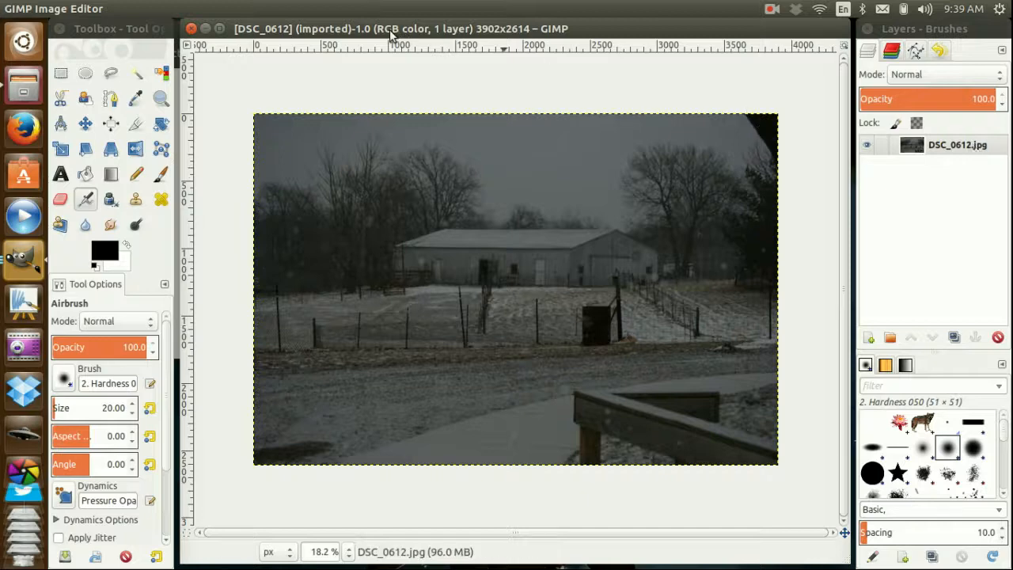
- Duplicate the imported DSC_0612 image and close the original image window
{"action": "left_click", "coordinate": [195, 9]}
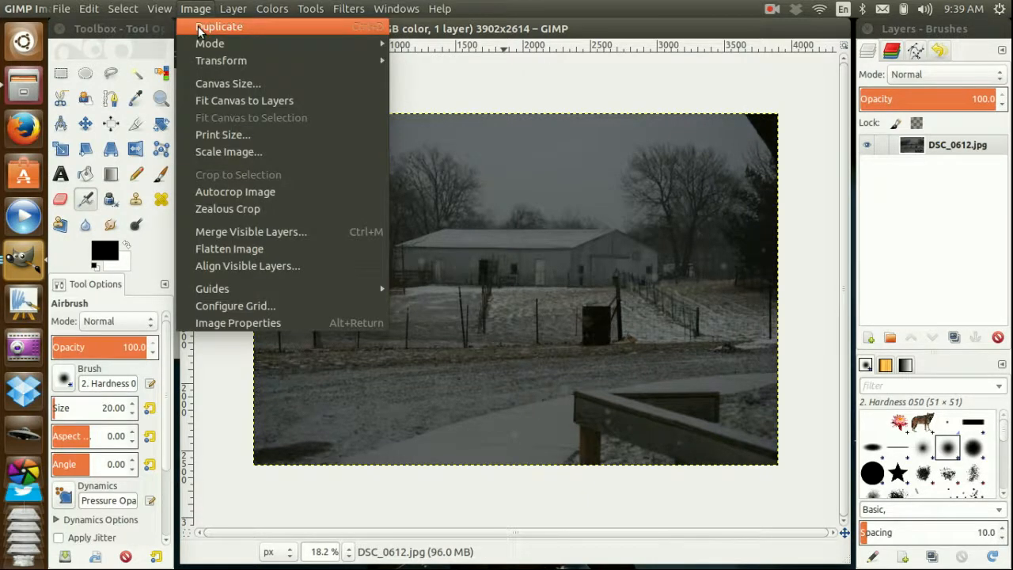
{"action": "left_click", "coordinate": [218, 27]}
{"action": "left_click", "coordinate": [191, 29]}
- Move and enlarge the duplicate's window between the docks, with the image fitted in it and the frame shrink-wrapped
{"action": "left_click_drag", "start_coordinate": [687, 155], "coordinate": [401, 29]}
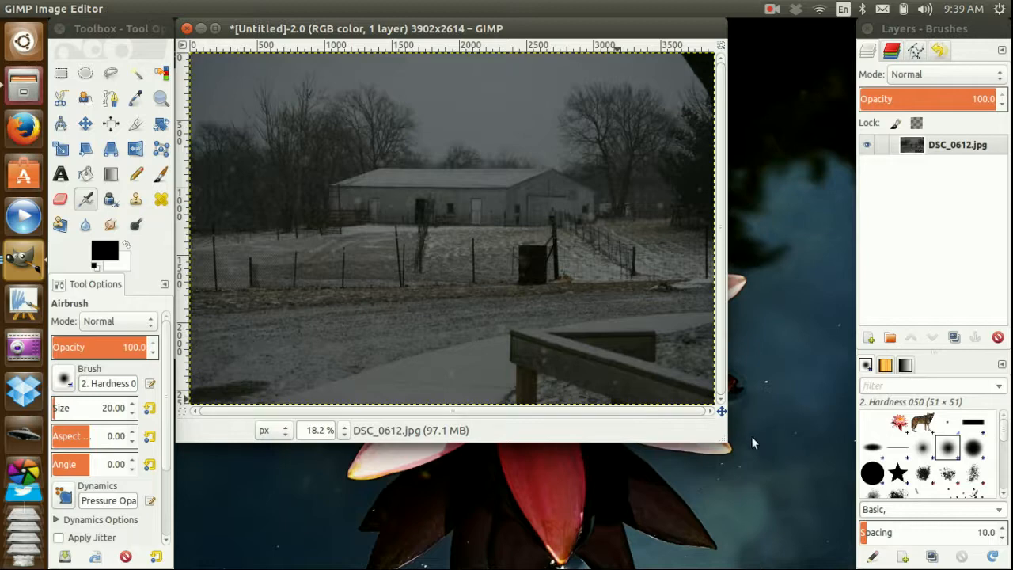
{"action": "left_click_drag", "start_coordinate": [726, 440], "coordinate": [840, 550]}
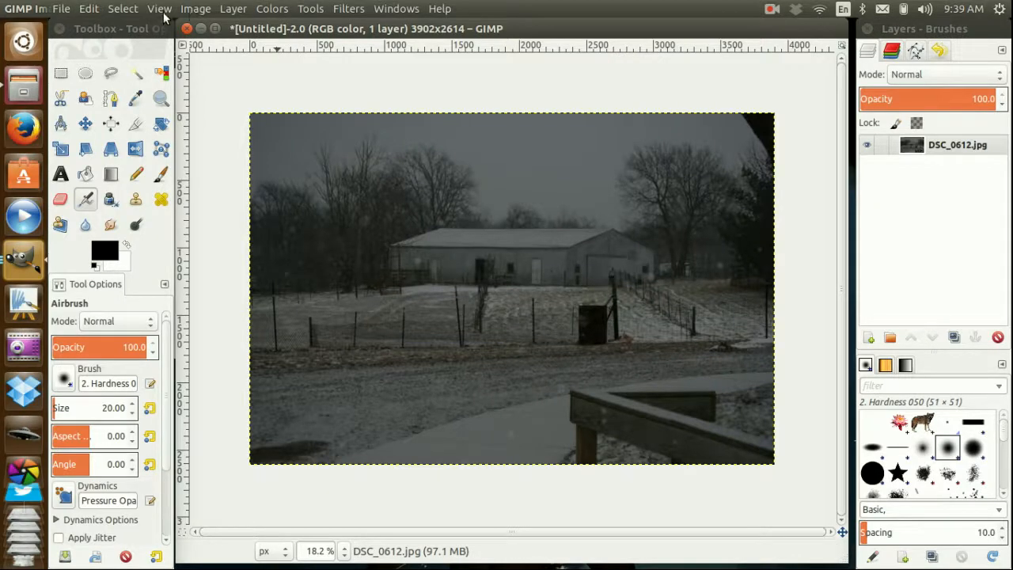
{"action": "left_click", "coordinate": [161, 9]}
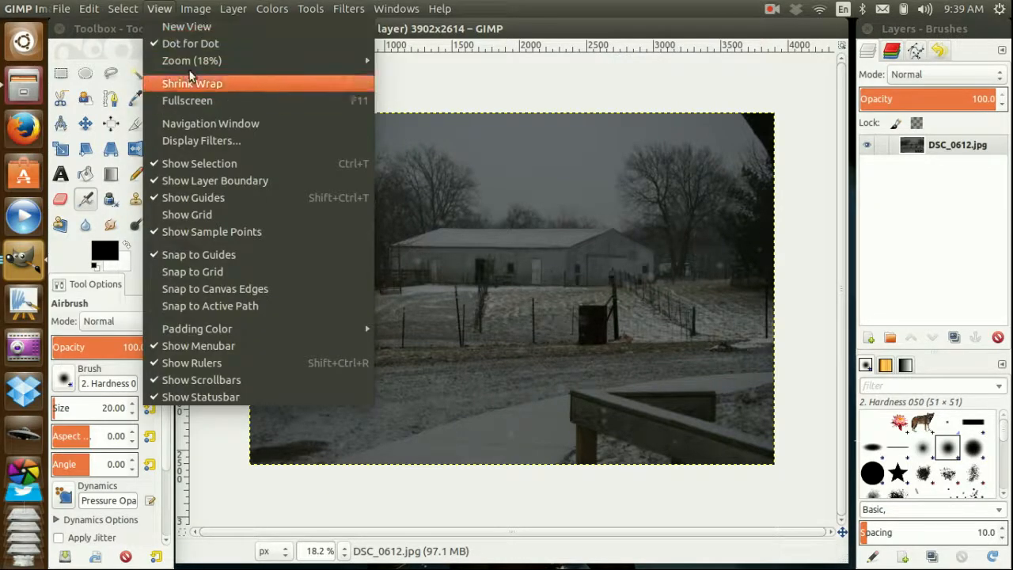
{"action": "mouse_move", "coordinate": [323, 60]}
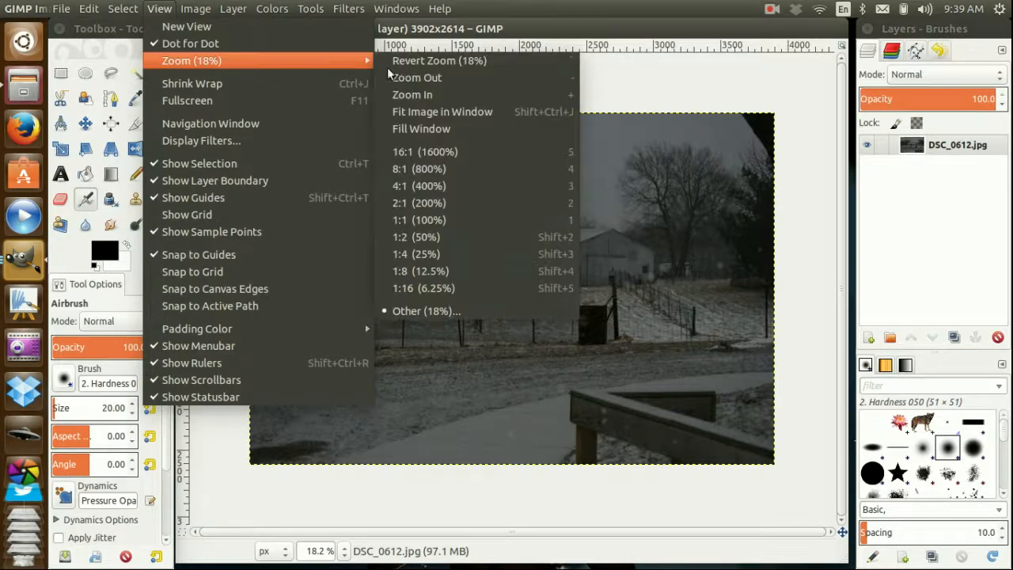
{"action": "left_click", "coordinate": [503, 114]}
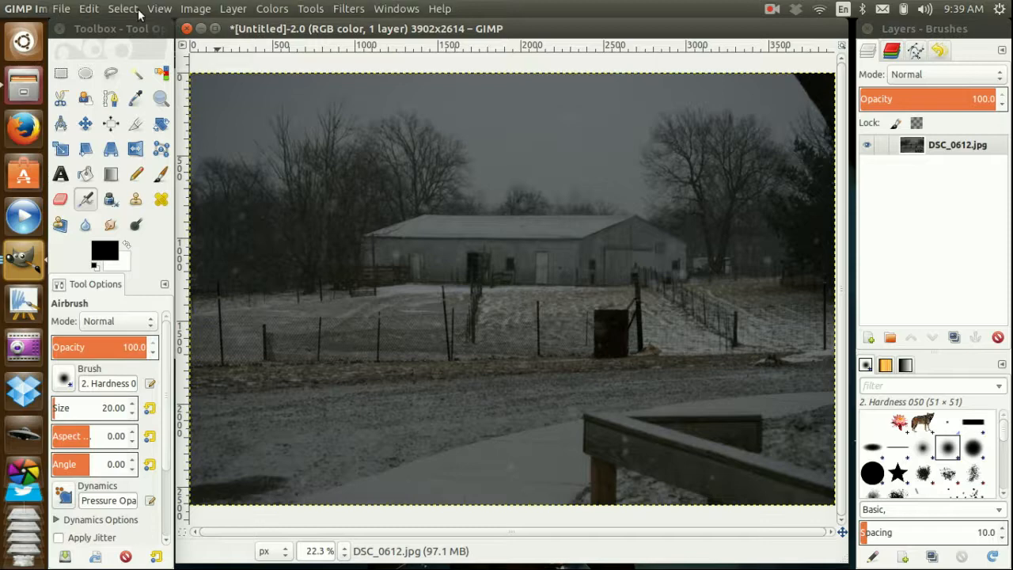
{"action": "left_click", "coordinate": [160, 11]}
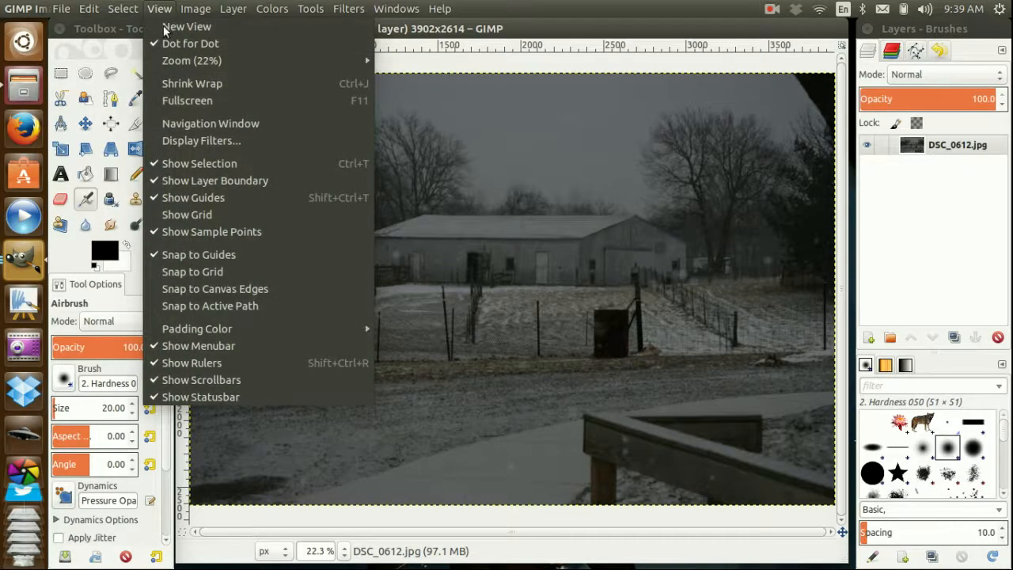
{"action": "left_click", "coordinate": [176, 87]}
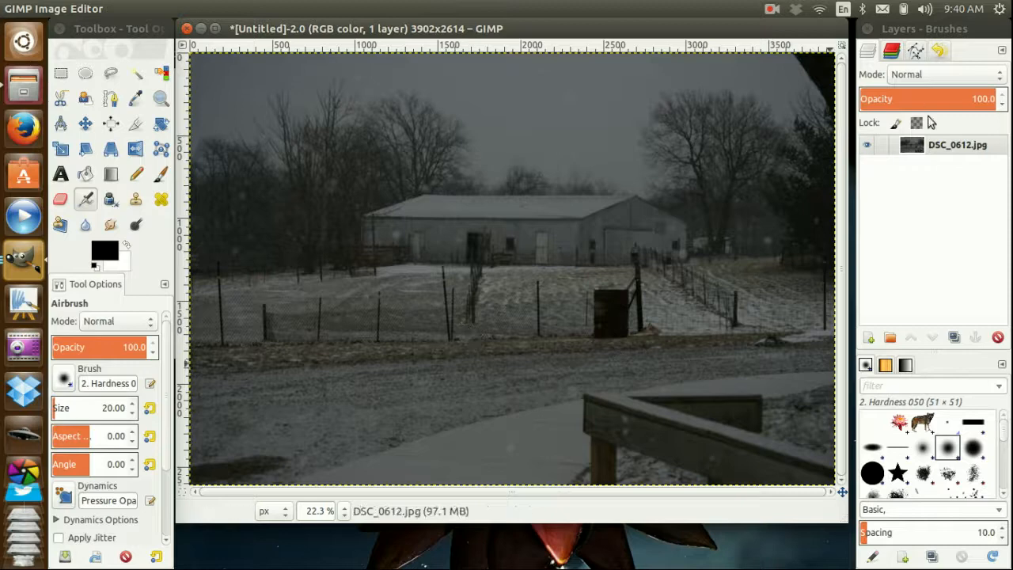
- Rename the duplicate image's only layer as Original
{"action": "double_click", "coordinate": [964, 145]}
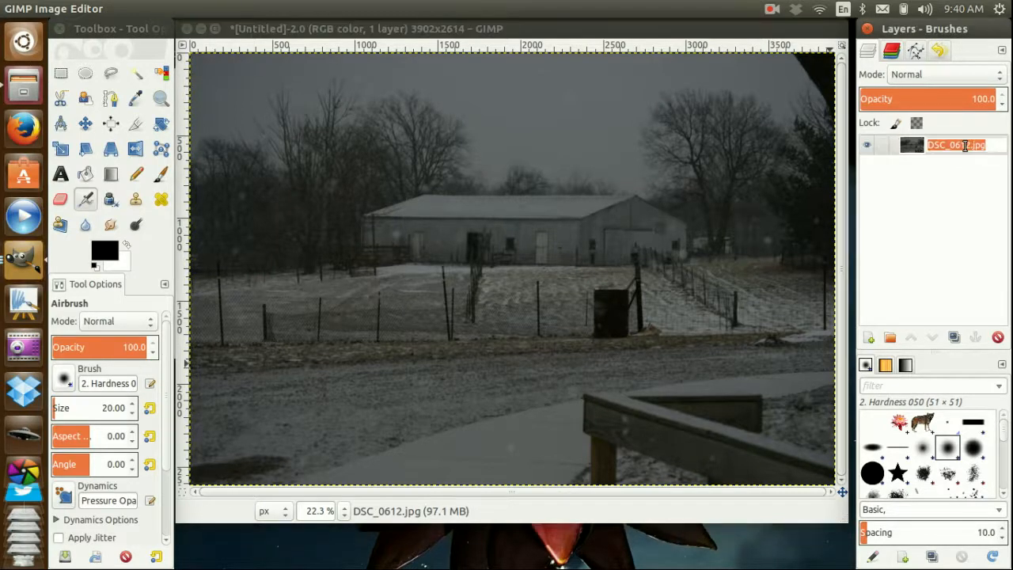
{"action": "type", "text": "Original"}
{"action": "key", "text": "Return"}
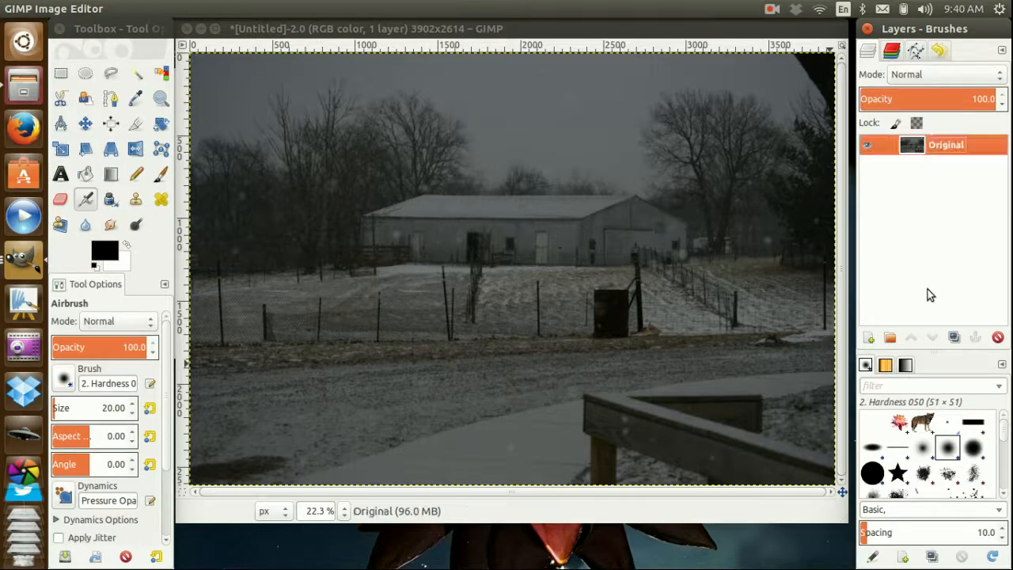
- Duplicate the Original layer, name the copy "Lighten #1", and duplicate that copy once
{"action": "left_click", "coordinate": [955, 338]}
{"action": "double_click", "coordinate": [953, 146]}
{"action": "type", "text": "Lighten #1"}
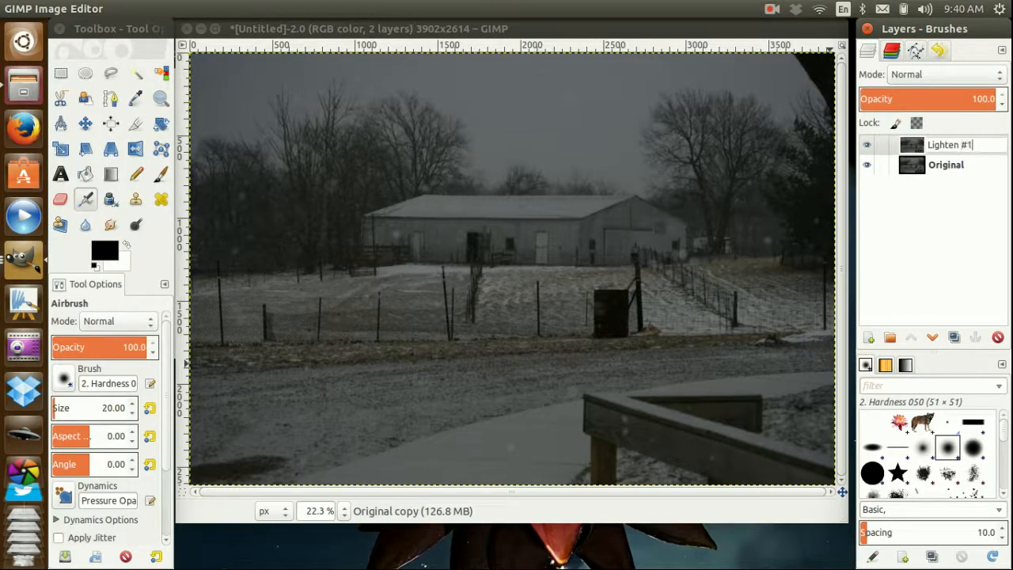
{"action": "key", "text": "Return"}
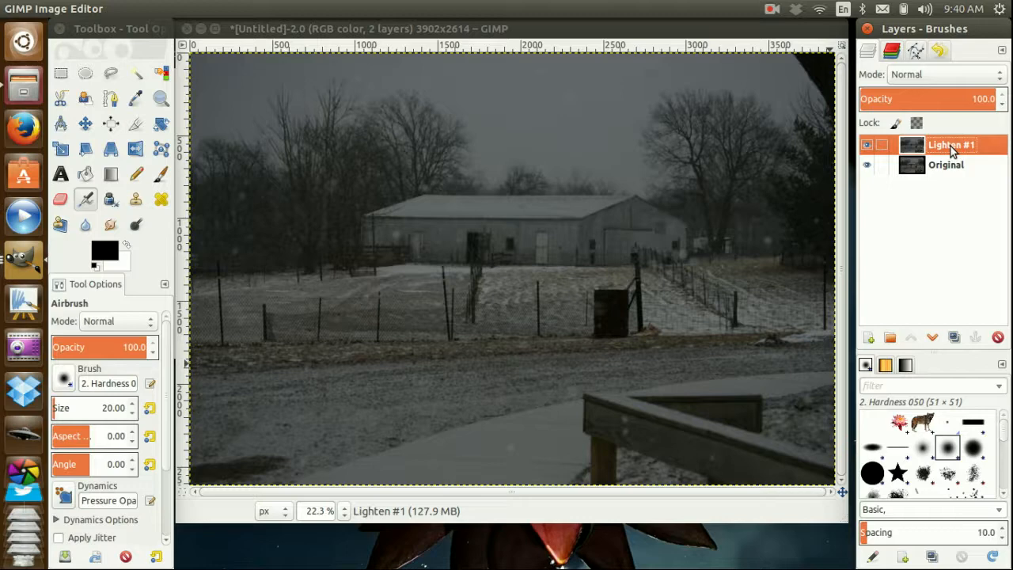
{"action": "left_click", "coordinate": [955, 338]}
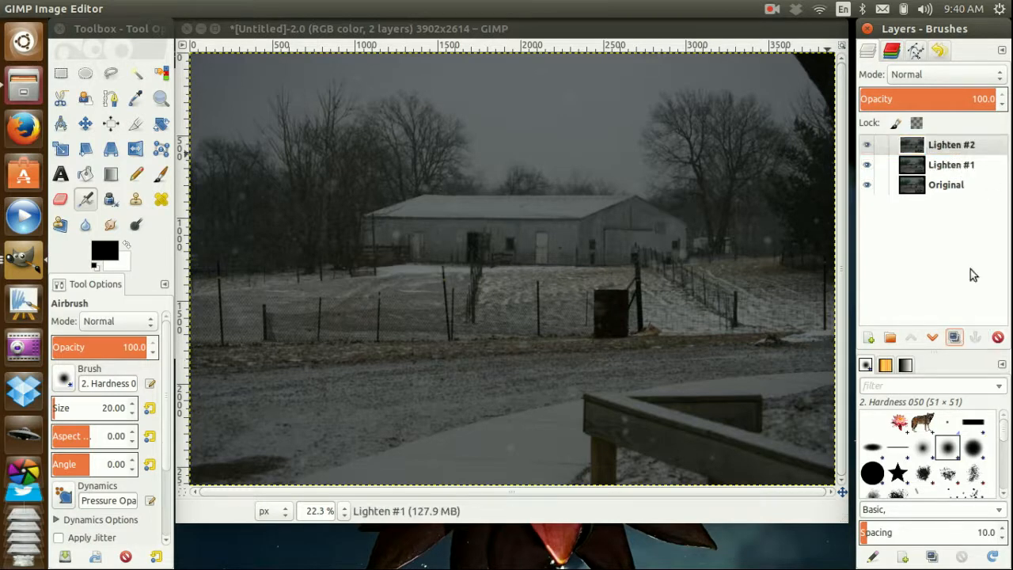
{"action": "left_click", "coordinate": [979, 169]}
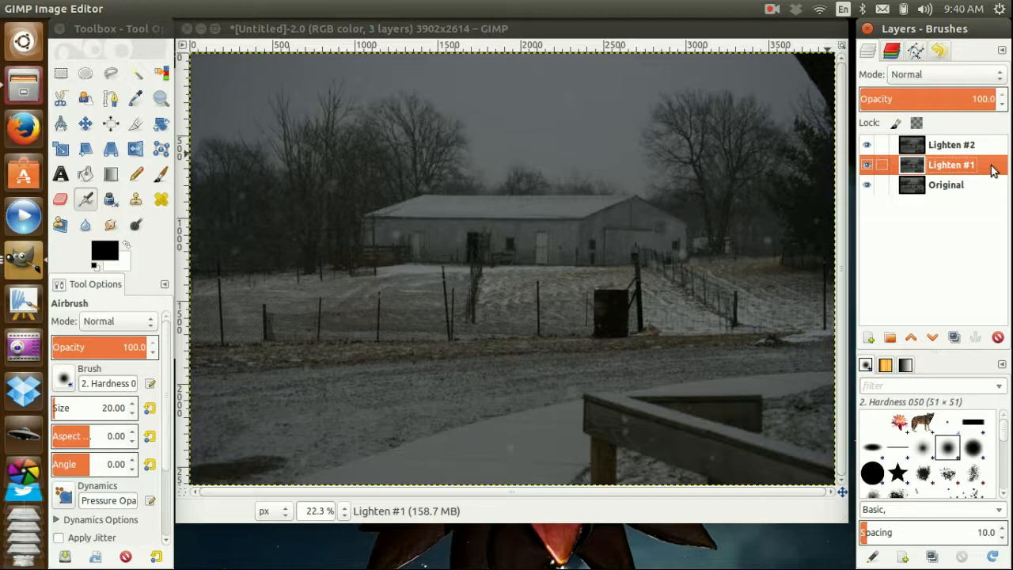
{"action": "left_click", "coordinate": [956, 146]}
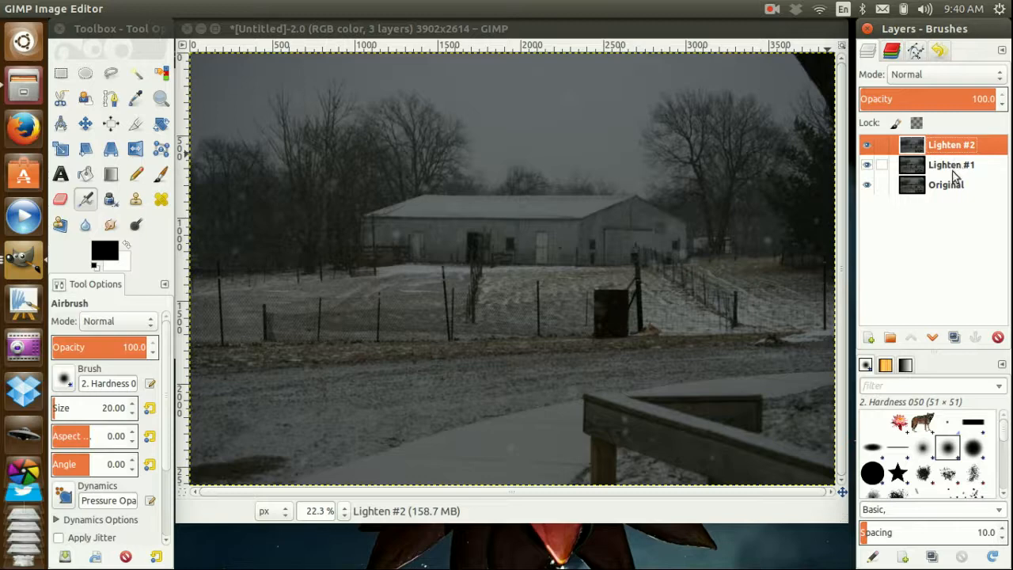
{"action": "left_click", "coordinate": [960, 166]}
- Desaturate the Lighten #2 layer with the shade of gray based on Average
{"action": "left_click", "coordinate": [967, 144]}
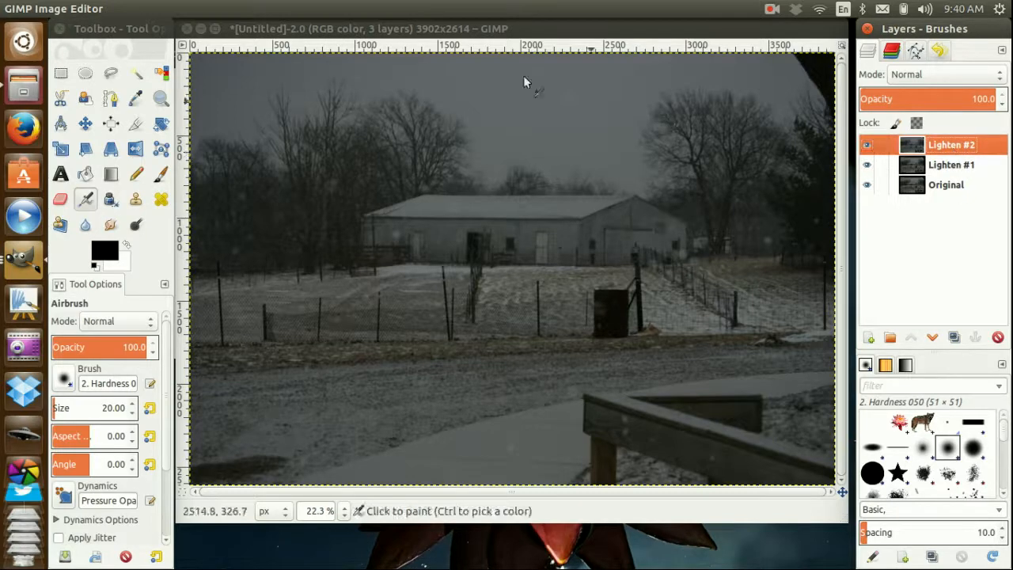
{"action": "left_click", "coordinate": [339, 35]}
{"action": "left_click", "coordinate": [273, 10]}
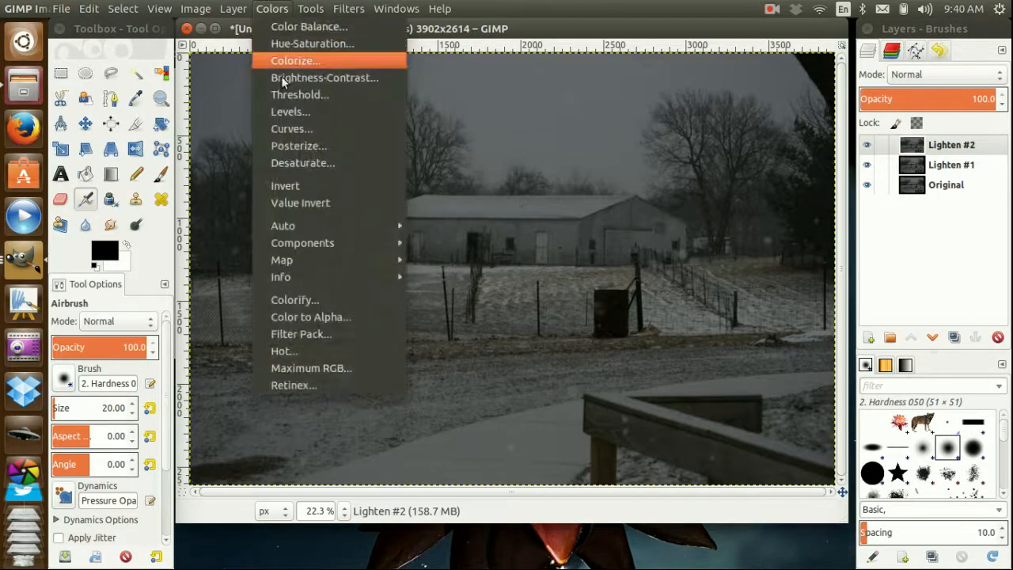
{"action": "left_click", "coordinate": [294, 162]}
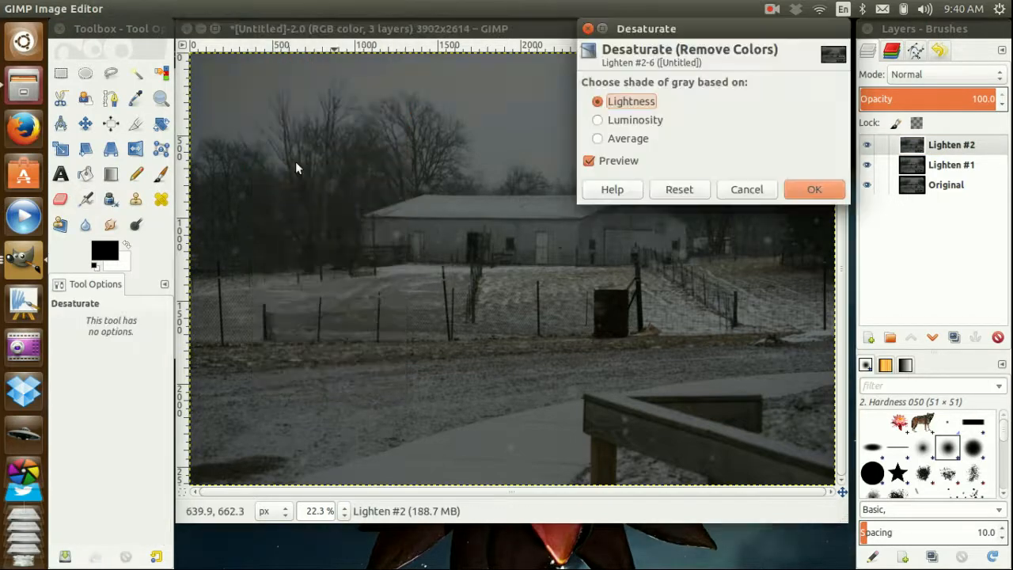
{"action": "left_click", "coordinate": [625, 141]}
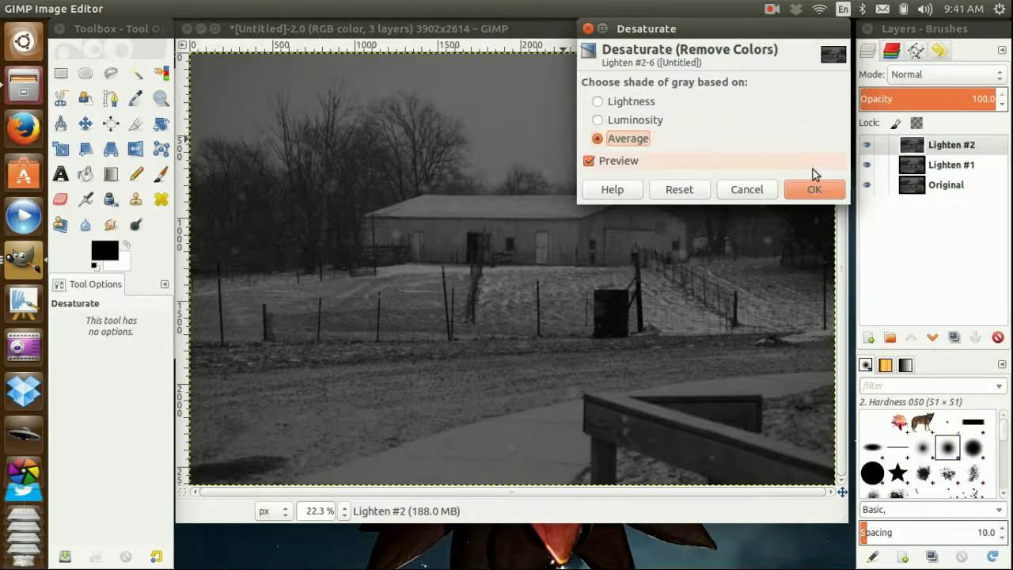
{"action": "left_click", "coordinate": [815, 190]}
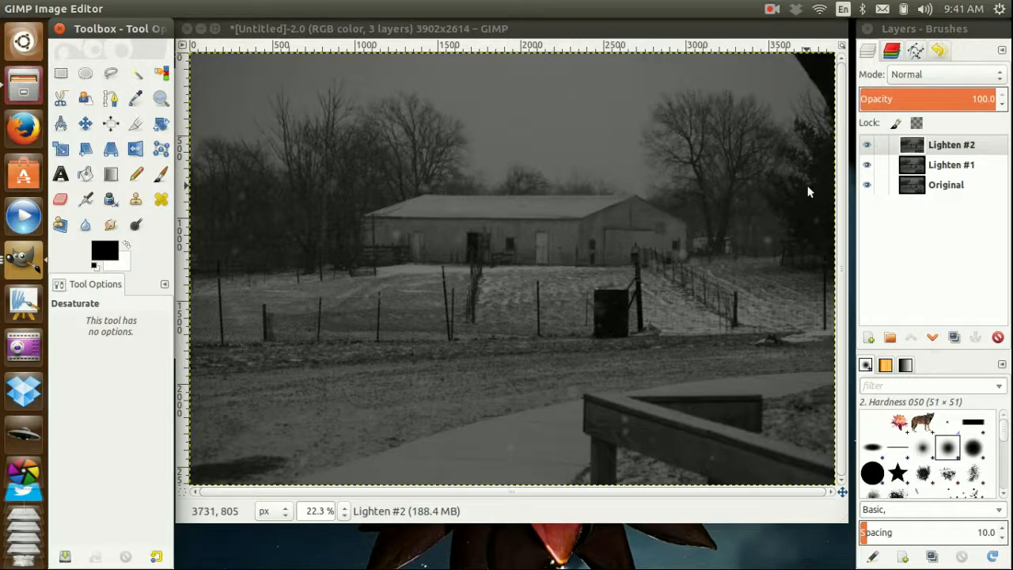
{"action": "left_click", "coordinate": [772, 8]}
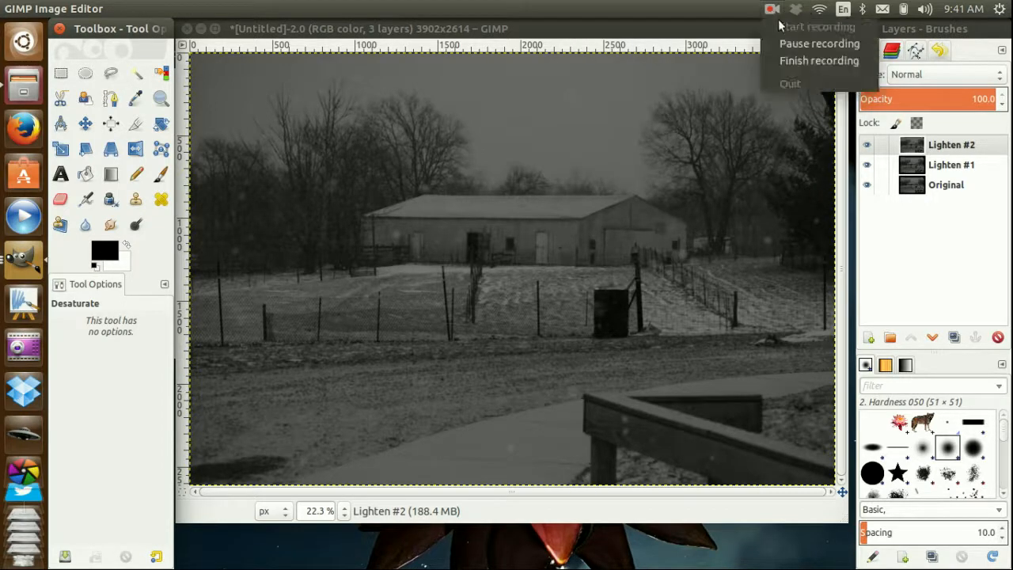
{"action": "left_click", "coordinate": [789, 45]}
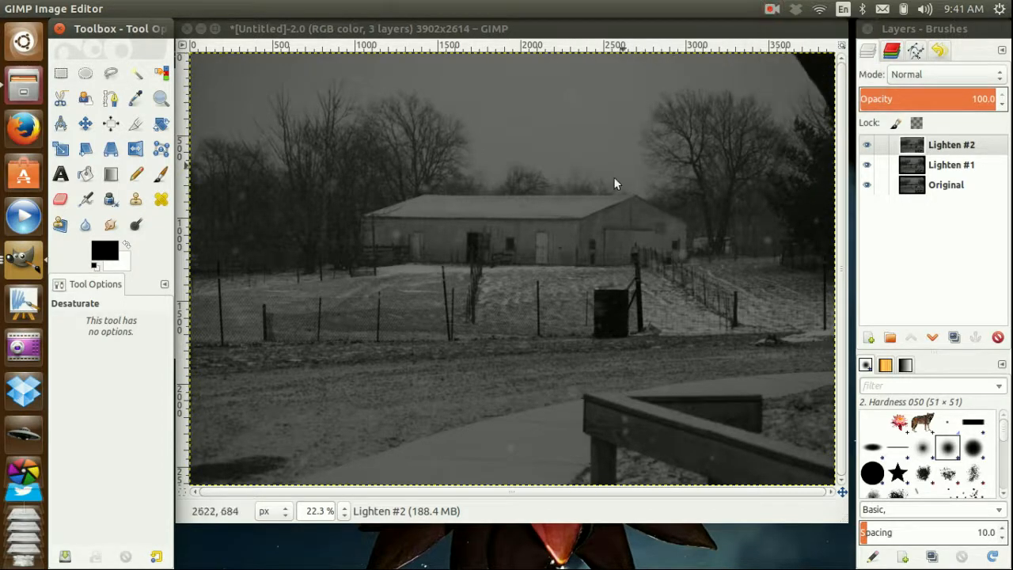
- Invert the colors of the desaturated Lighten #2 layer
{"action": "left_click", "coordinate": [330, 32]}
{"action": "mouse_move", "coordinate": [275, 13]}
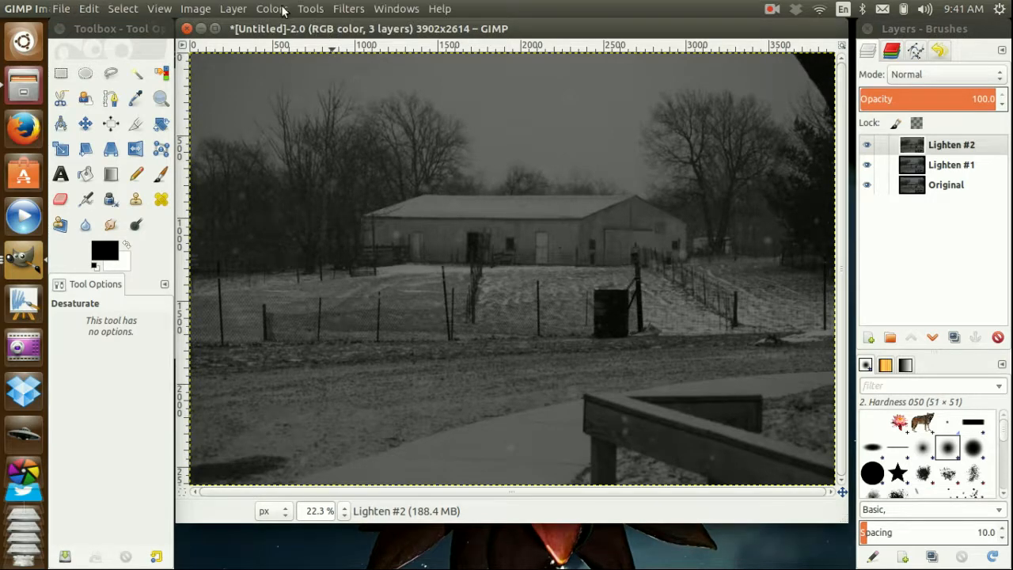
{"action": "left_click", "coordinate": [275, 13]}
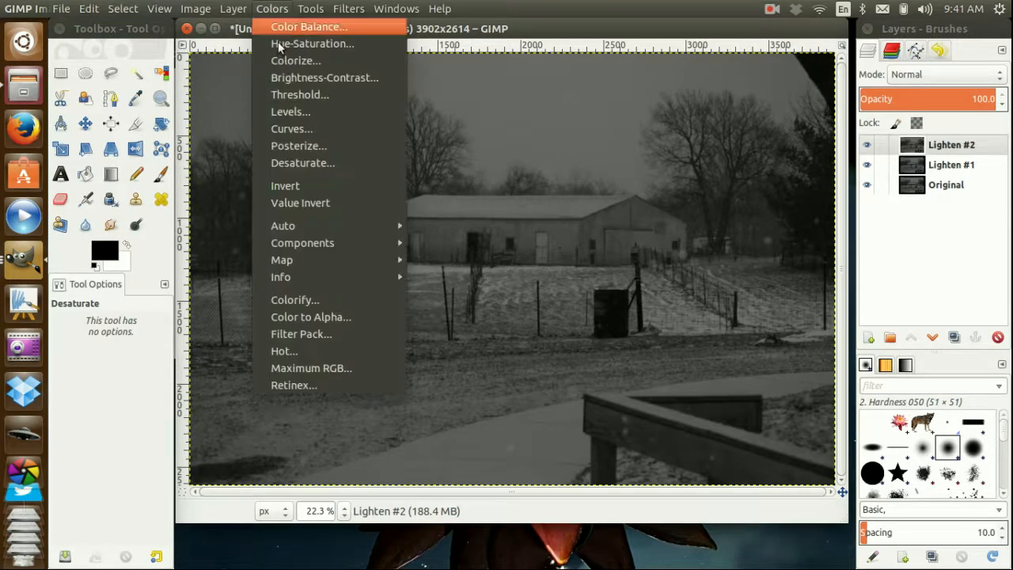
{"action": "left_click", "coordinate": [290, 183]}
- Apply a Gaussian blur with a 15 px horizontal and vertical radius to the inverted Lighten #2 layer
{"action": "mouse_move", "coordinate": [408, 11]}
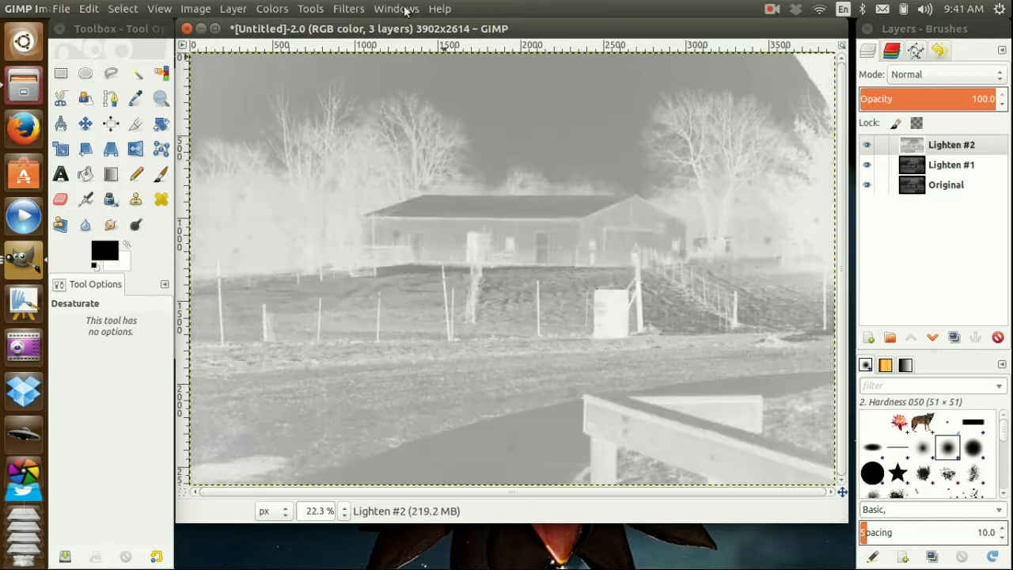
{"action": "left_click", "coordinate": [354, 11]}
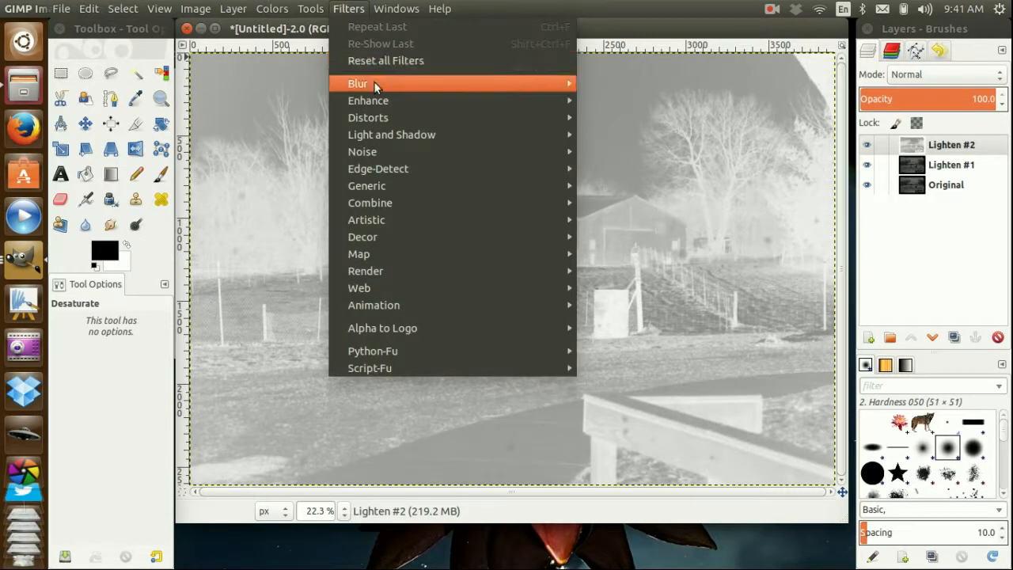
{"action": "mouse_move", "coordinate": [540, 83]}
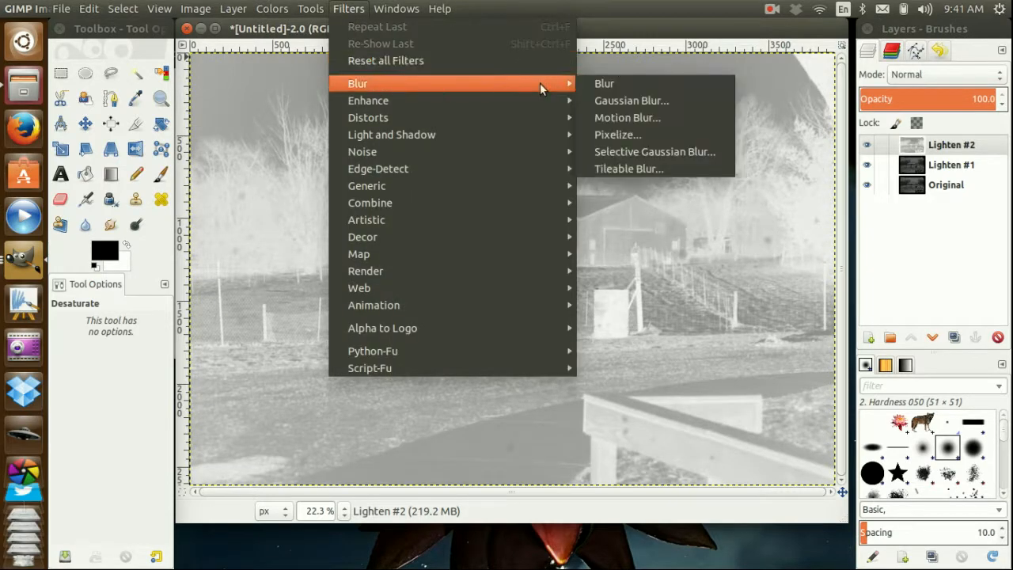
{"action": "left_click", "coordinate": [694, 105]}
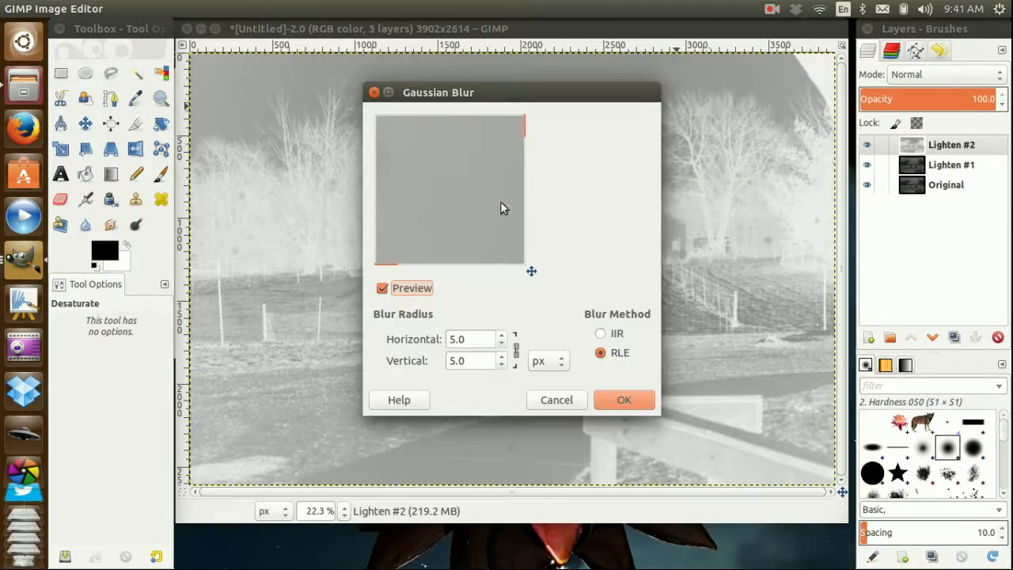
{"action": "left_click_drag", "start_coordinate": [532, 271], "coordinate": [568, 293]}
{"action": "triple_click", "coordinate": [473, 339]}
{"action": "type", "text": "15"}
{"action": "key", "text": "Tab"}
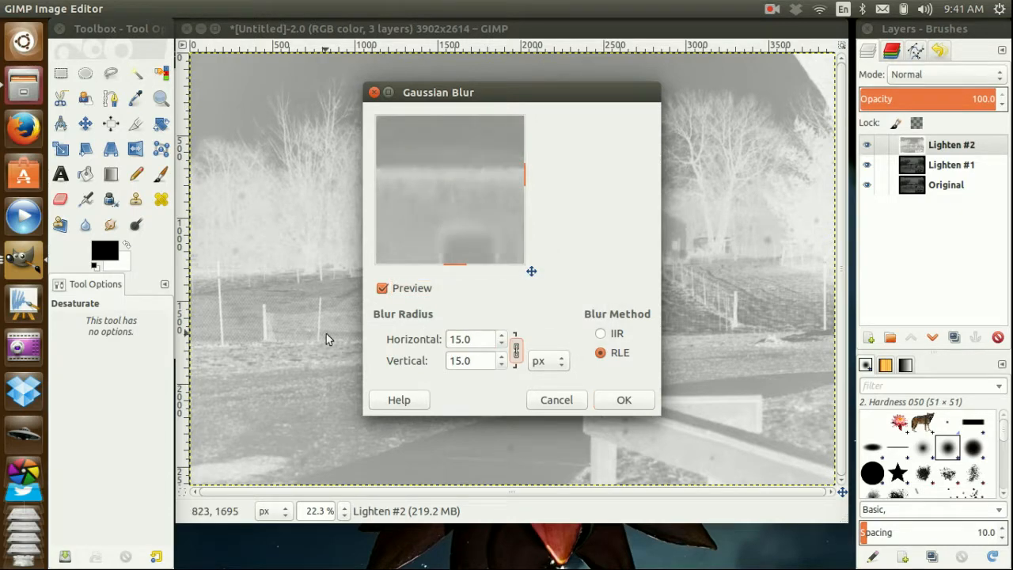
{"action": "left_click", "coordinate": [623, 403]}
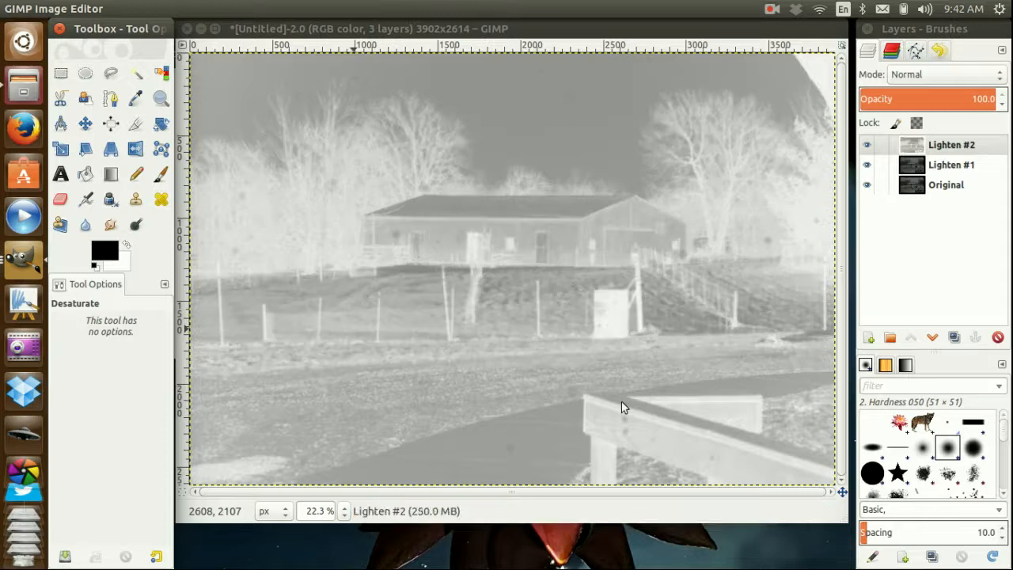
- Set the blend mode of the blurred Lighten #2 layer to Overlay
{"action": "left_click", "coordinate": [954, 153]}
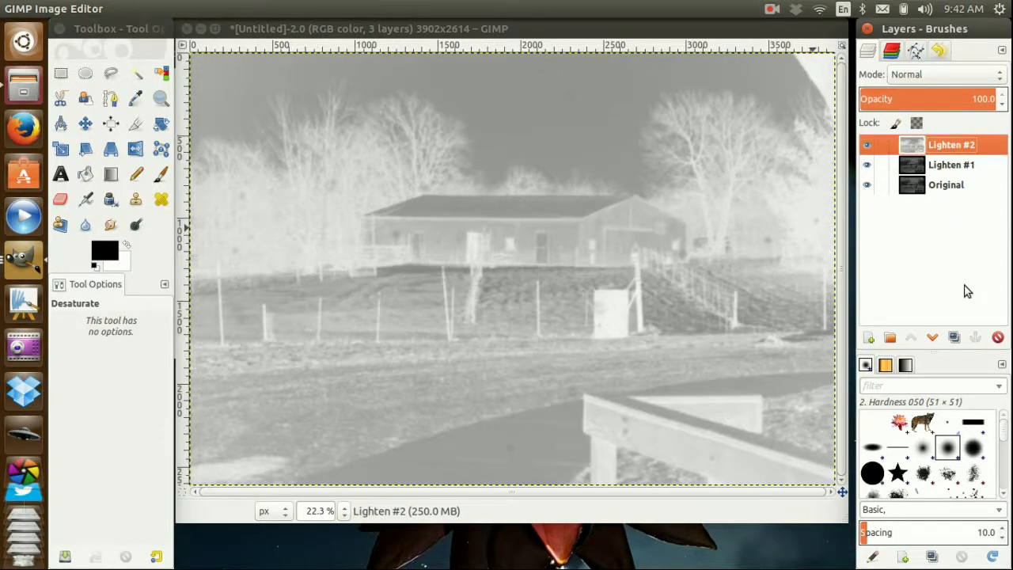
{"action": "left_click", "coordinate": [969, 74]}
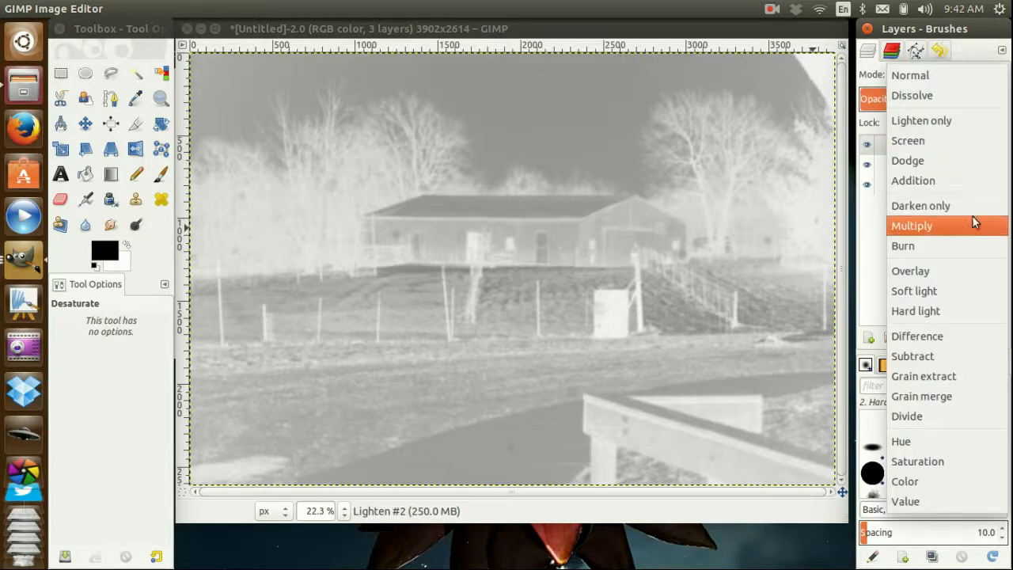
{"action": "left_click", "coordinate": [962, 270]}
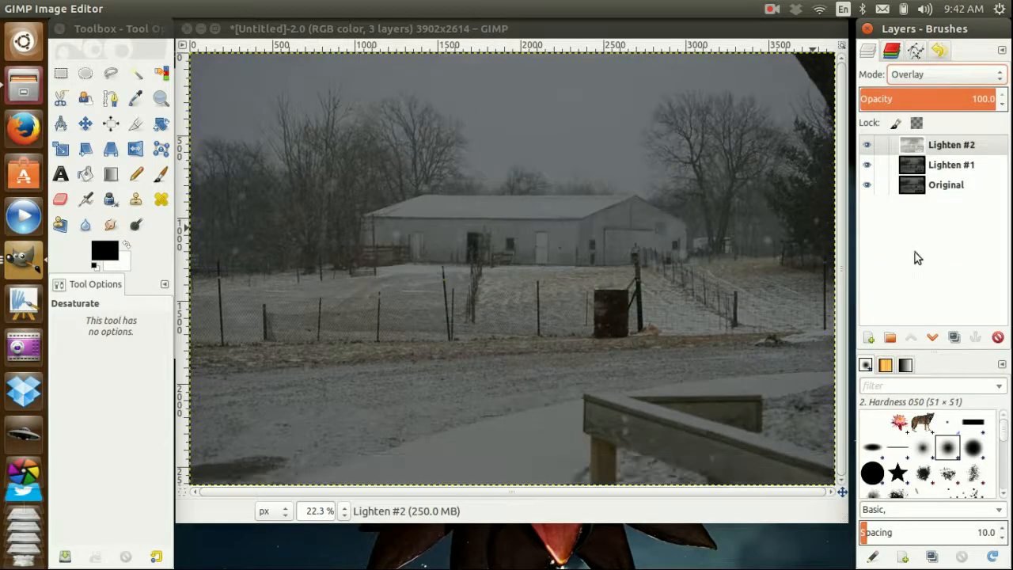
- Compare the image with the Lighten #2 layer hidden and shown, and merge that layer down into Lighten #1
{"action": "right_click", "coordinate": [966, 147]}
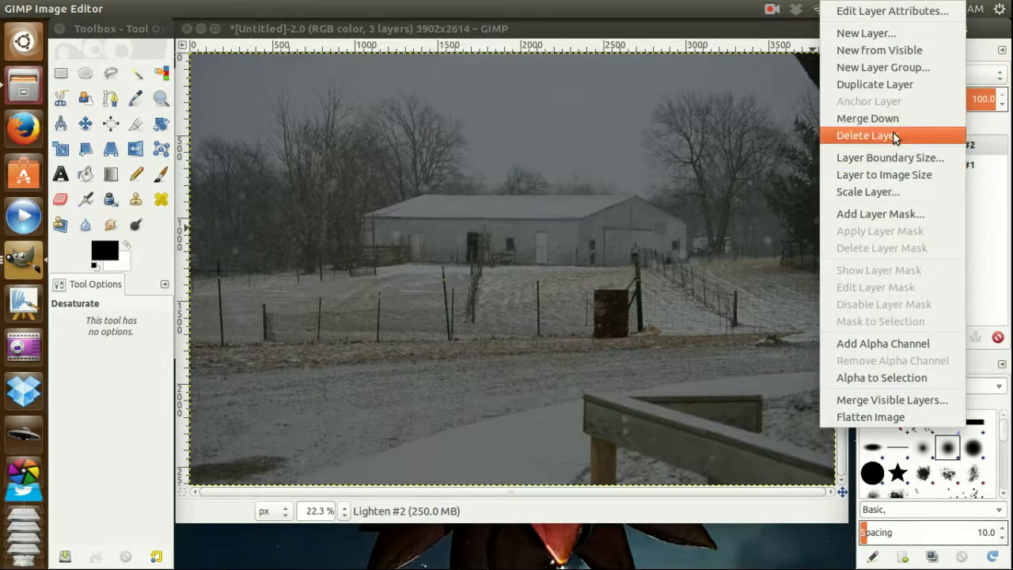
{"action": "left_click", "coordinate": [712, 206]}
{"action": "left_click", "coordinate": [867, 145]}
{"action": "left_click", "coordinate": [868, 146]}
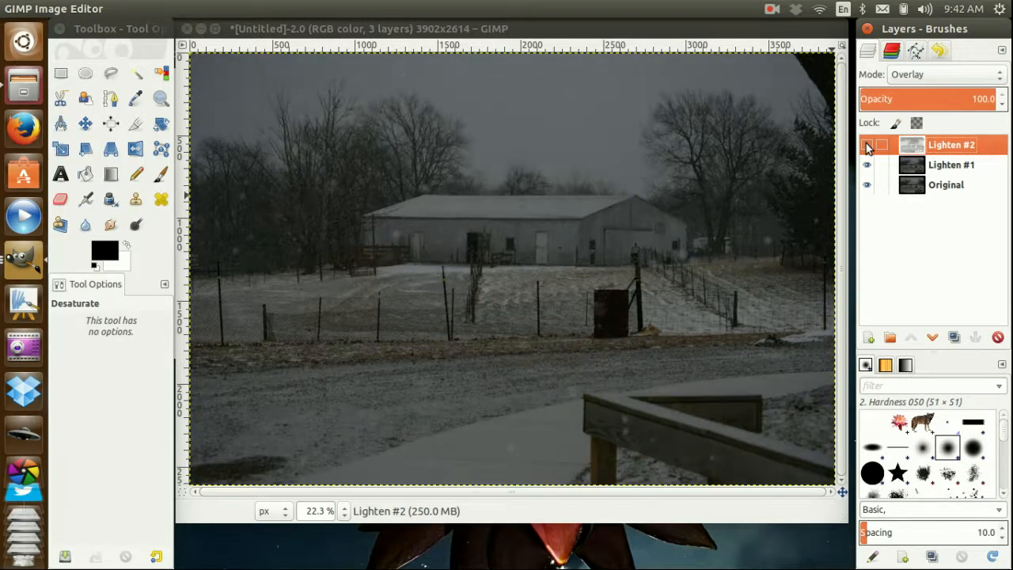
{"action": "left_click", "coordinate": [868, 147]}
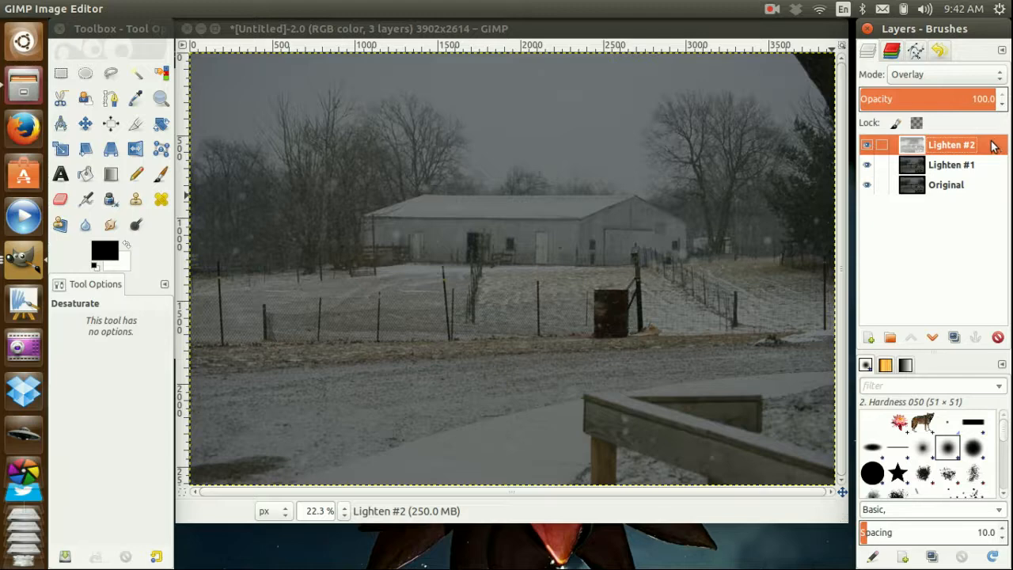
{"action": "right_click", "coordinate": [994, 147]}
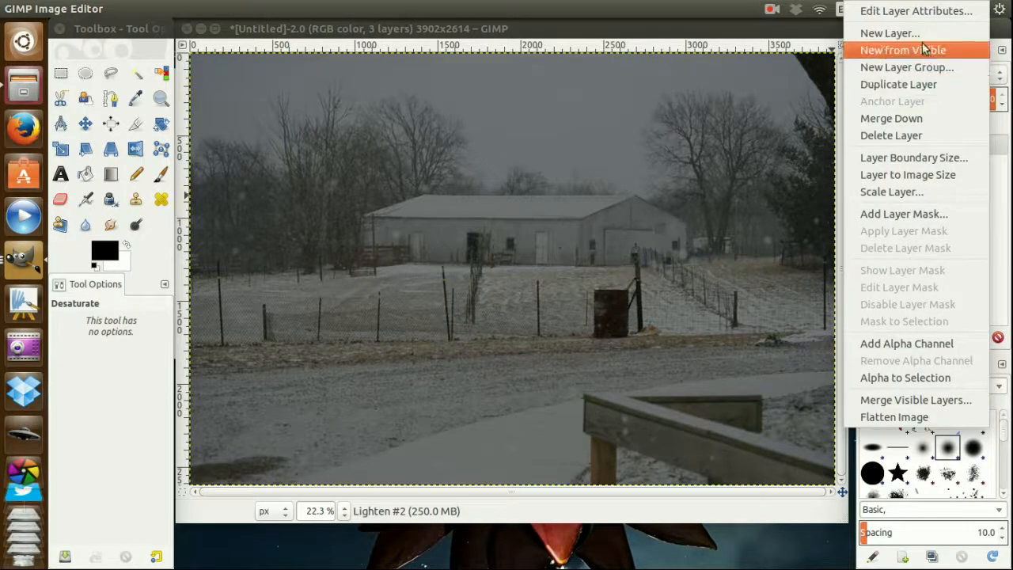
{"action": "left_click", "coordinate": [930, 118]}
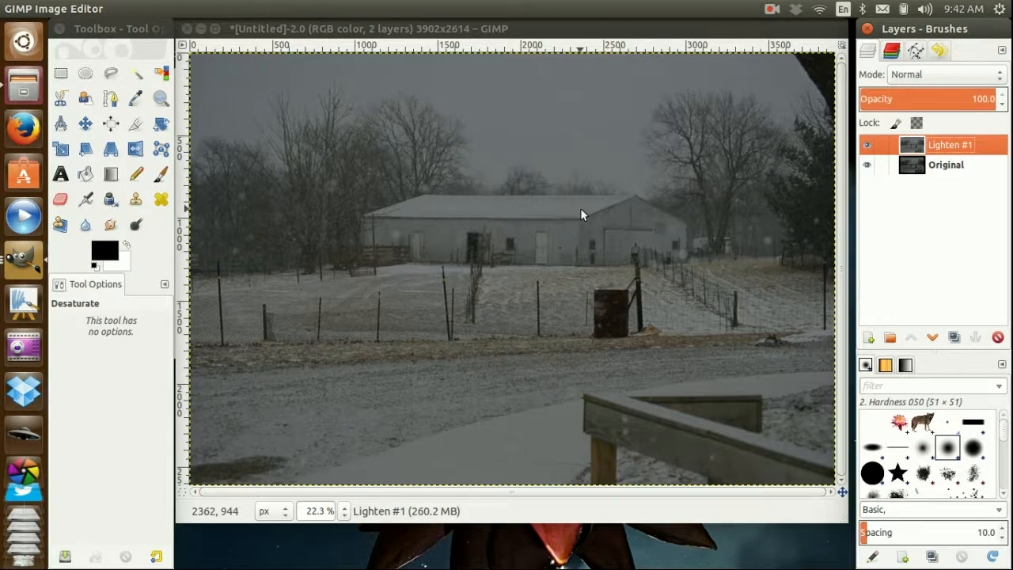
- Duplicate the merged Lighten #1 layer and rename the copy as Curves
{"action": "left_click", "coordinate": [954, 337]}
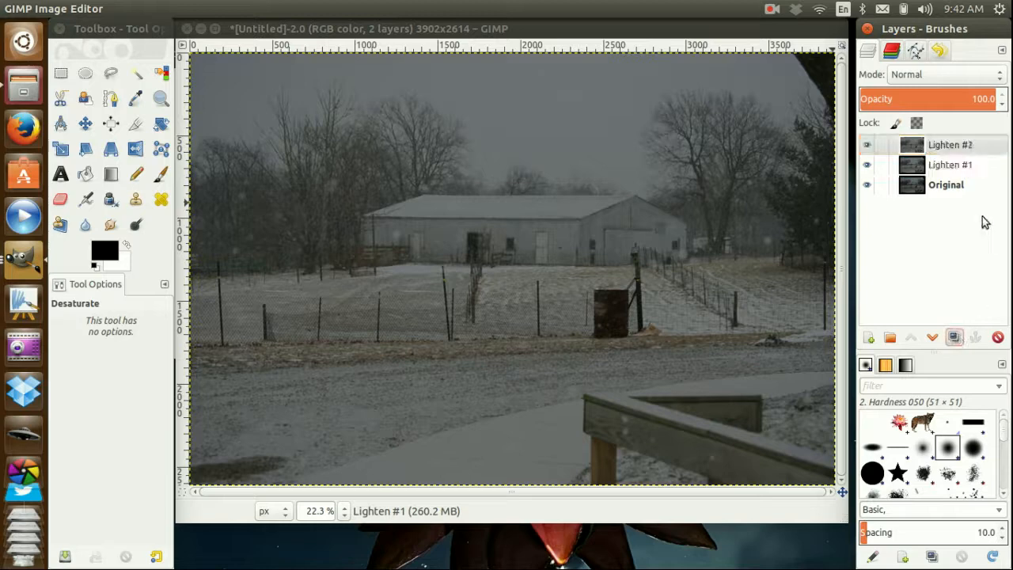
{"action": "double_click", "coordinate": [950, 145]}
{"action": "type", "text": "Curves"}
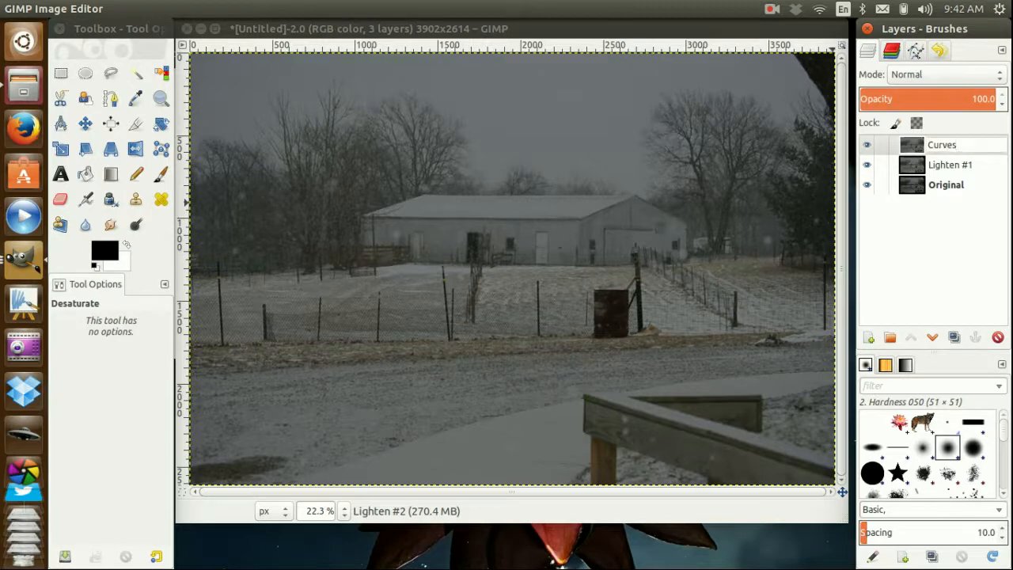
{"action": "key", "text": "Return"}
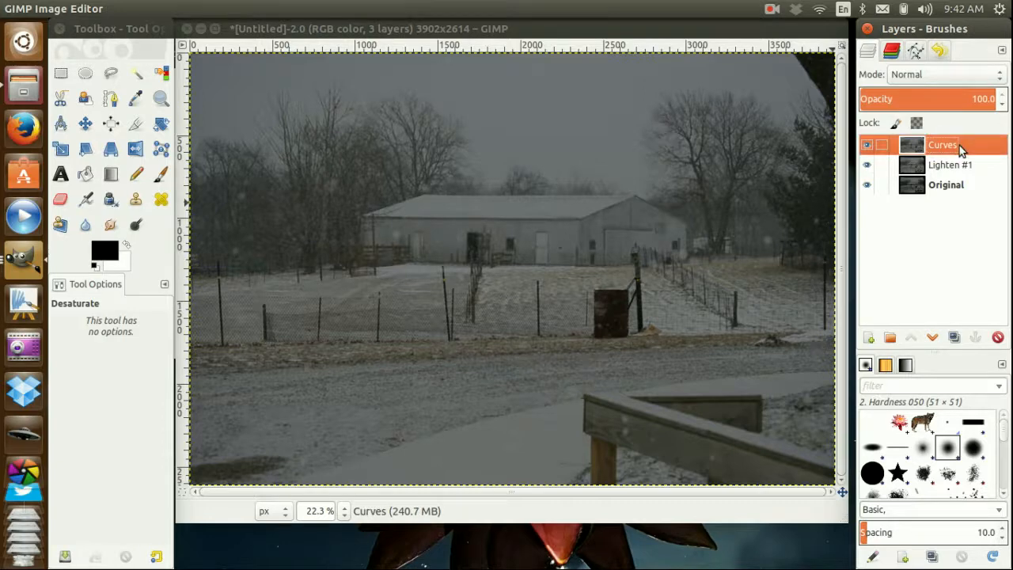
- Open color Curves for the Curves layer, set the black point to x 20, y 0, and bring the white point in to the histogram's bright end
{"action": "left_click", "coordinate": [391, 33]}
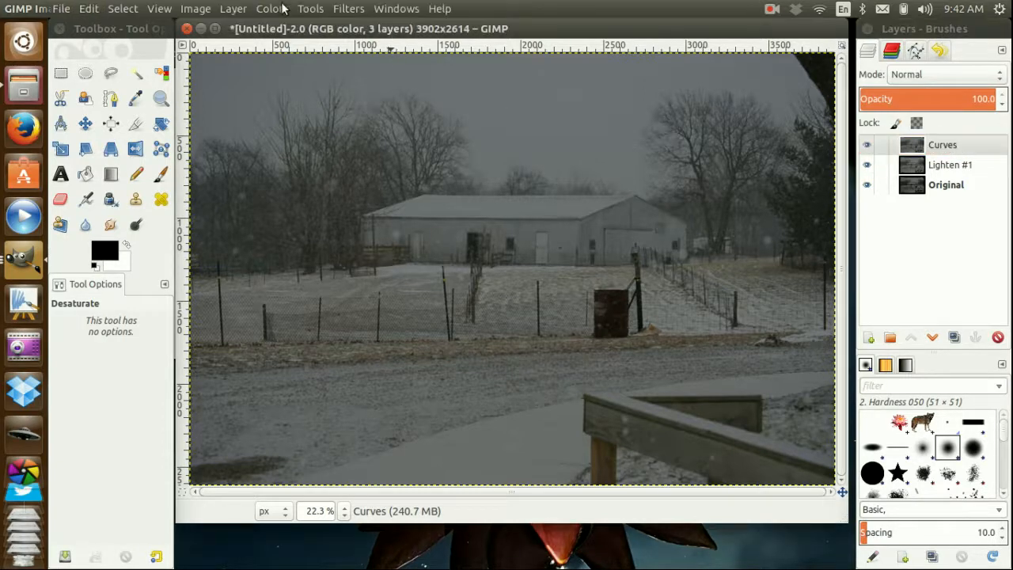
{"action": "left_click", "coordinate": [273, 9]}
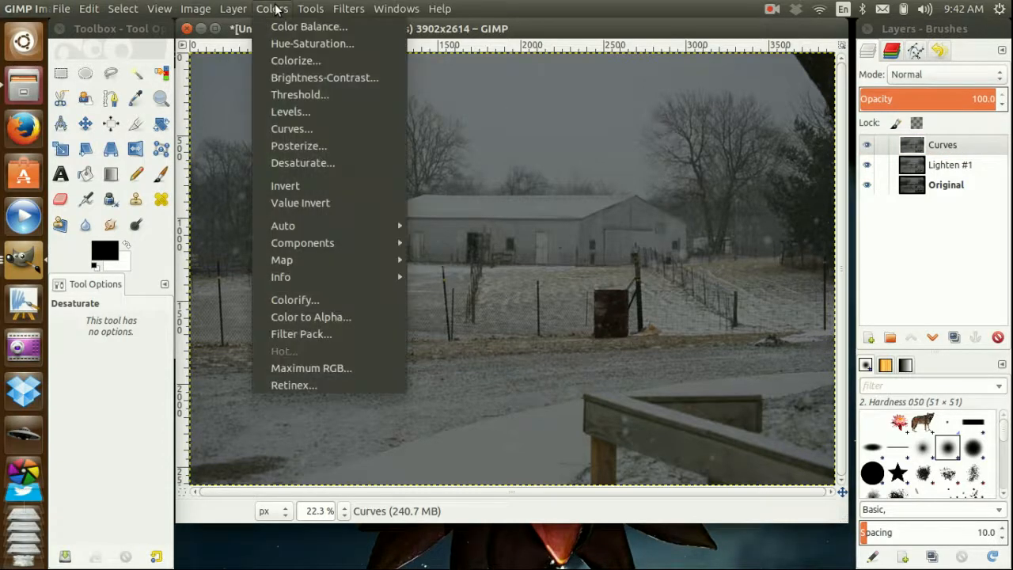
{"action": "left_click", "coordinate": [339, 131]}
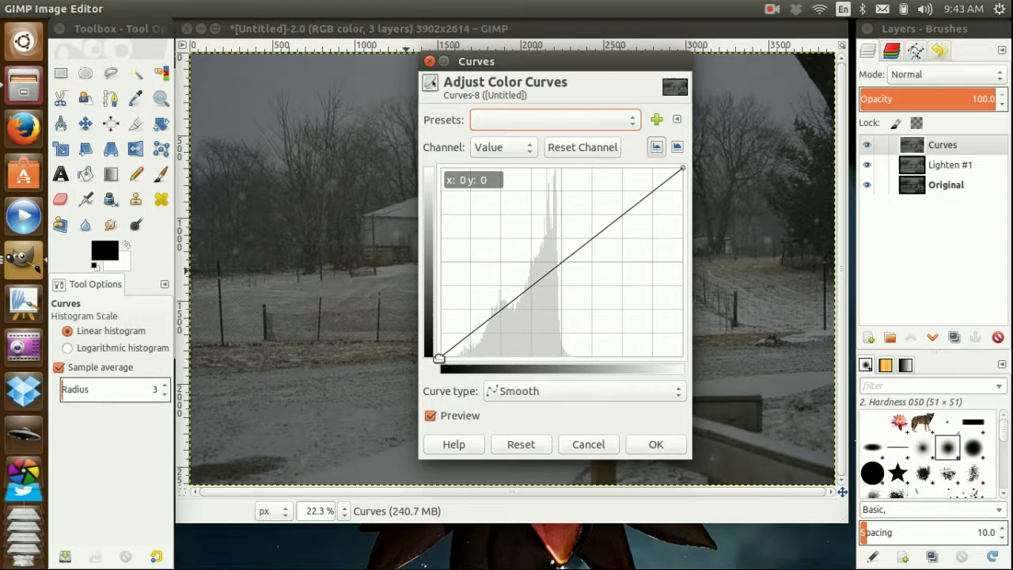
{"action": "left_click_drag", "start_coordinate": [443, 357], "coordinate": [462, 359]}
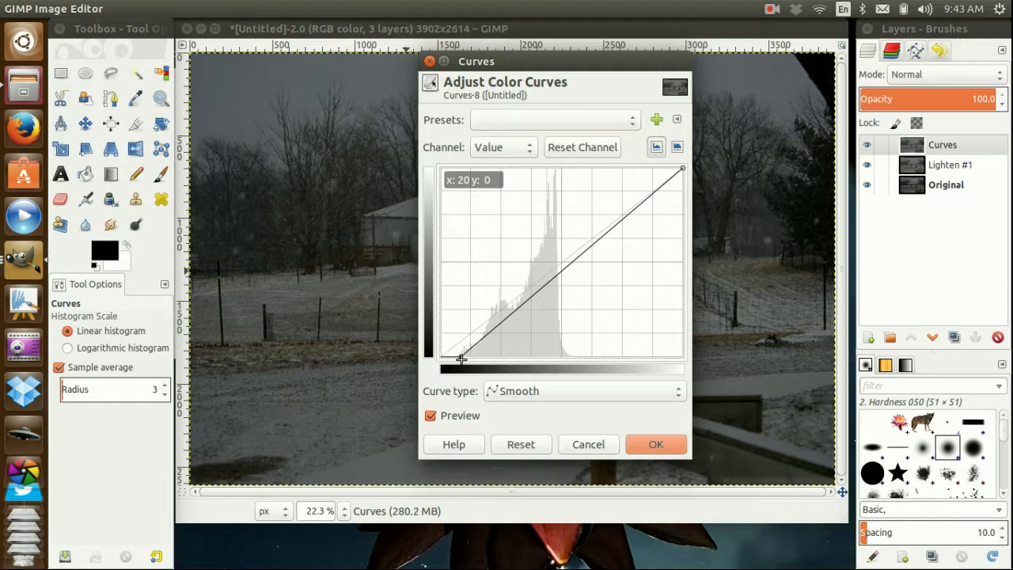
{"action": "mouse_move", "coordinate": [462, 356]}
{"action": "left_mouse_down"}
{"action": "mouse_move", "coordinate": [490, 358]}
{"action": "mouse_move", "coordinate": [461, 366]}
{"action": "left_mouse_up"}
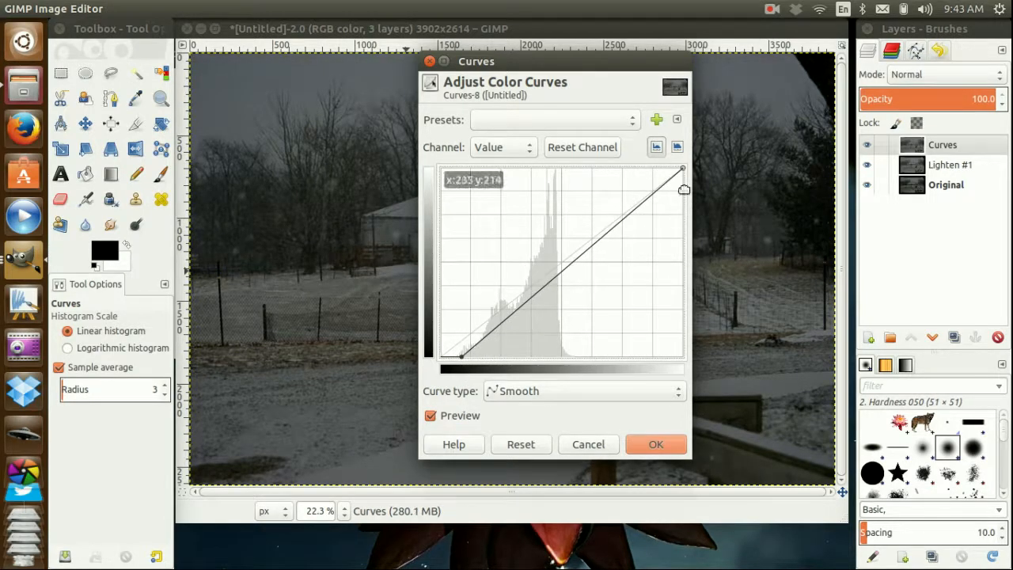
{"action": "left_click_drag", "start_coordinate": [680, 168], "coordinate": [563, 159]}
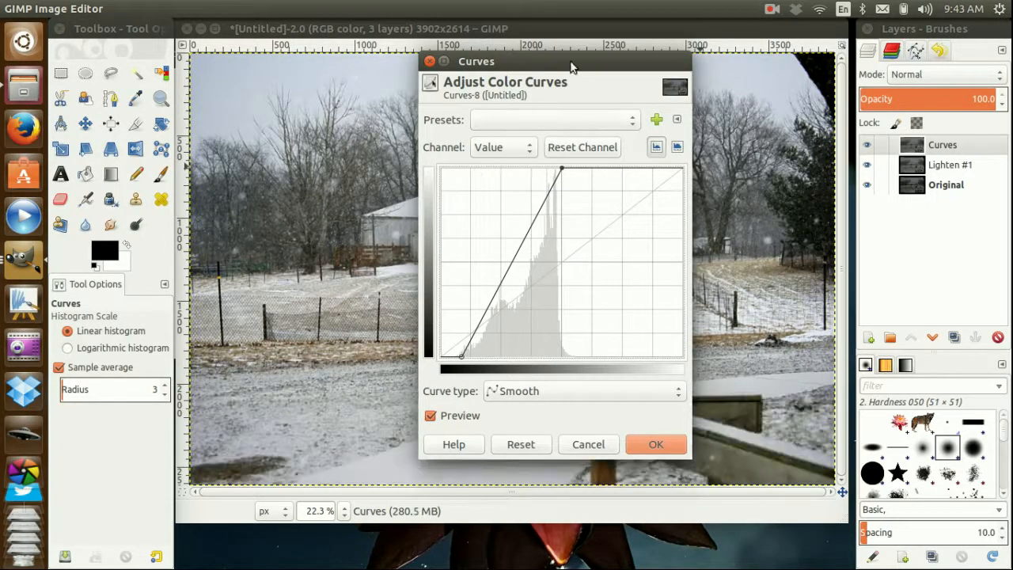
- Add points to the value curve that slightly darken the shadows and lift the midtones, and apply the curve
{"action": "left_click_drag", "start_coordinate": [572, 62], "coordinate": [691, 92]}
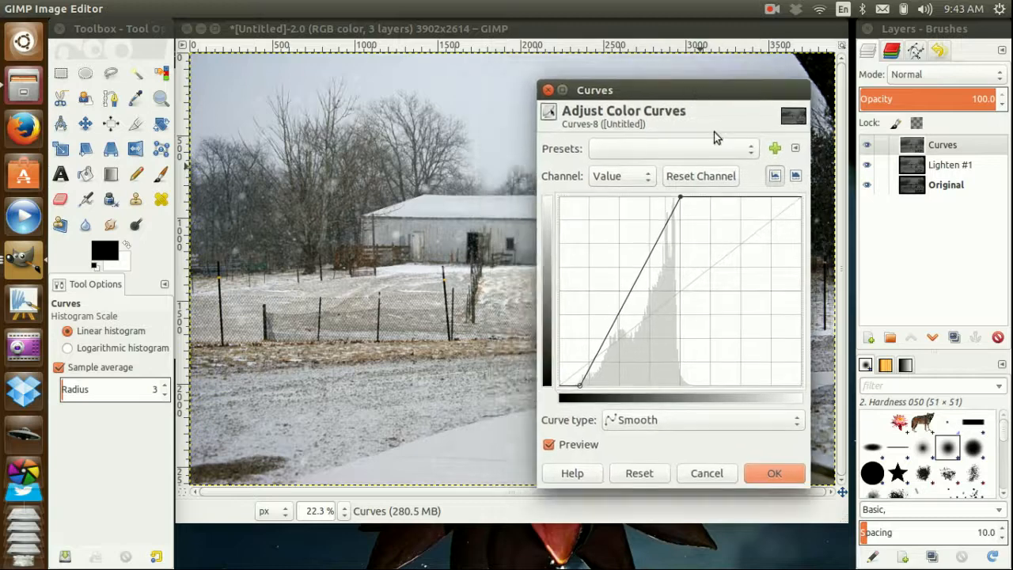
{"action": "left_click", "coordinate": [592, 368]}
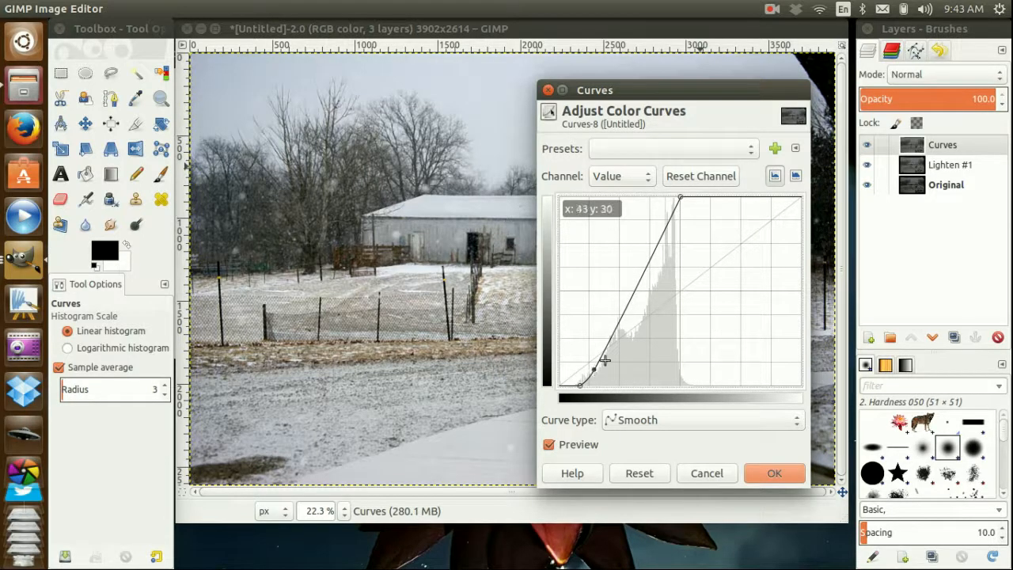
{"action": "left_click_drag", "start_coordinate": [626, 308], "coordinate": [623, 303]}
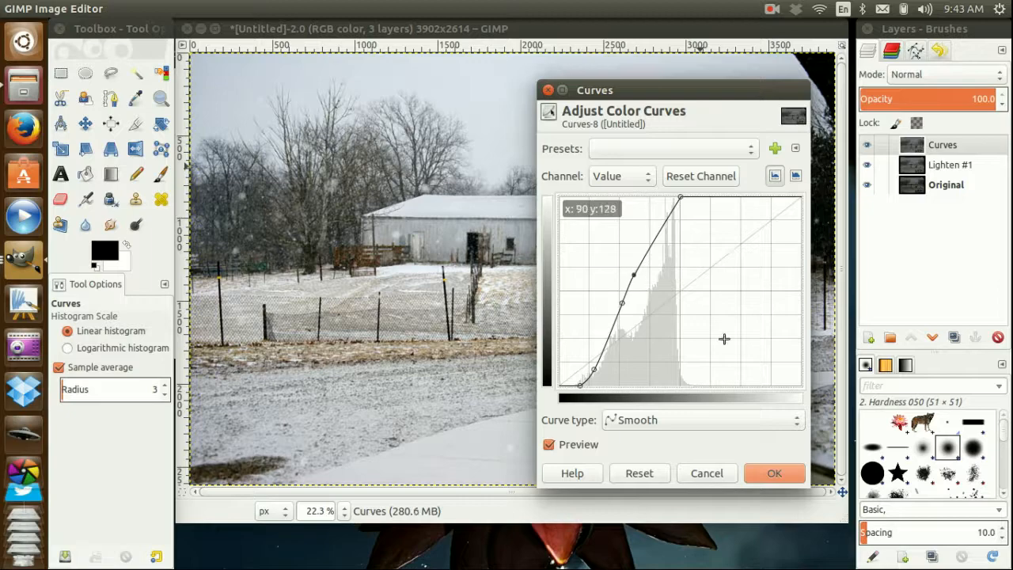
{"action": "left_click_drag", "start_coordinate": [721, 90], "coordinate": [504, 90]}
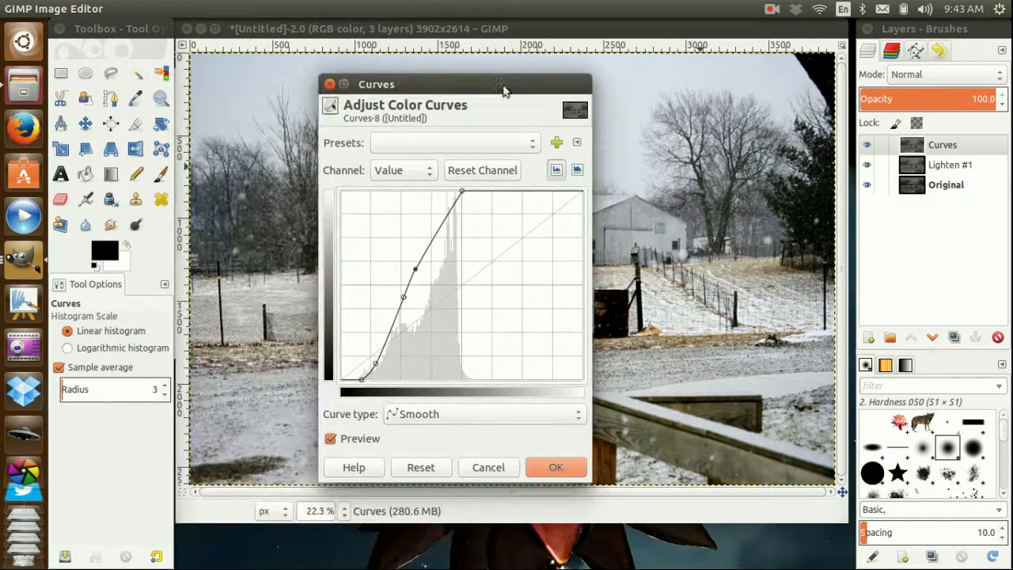
{"action": "left_click", "coordinate": [567, 468]}
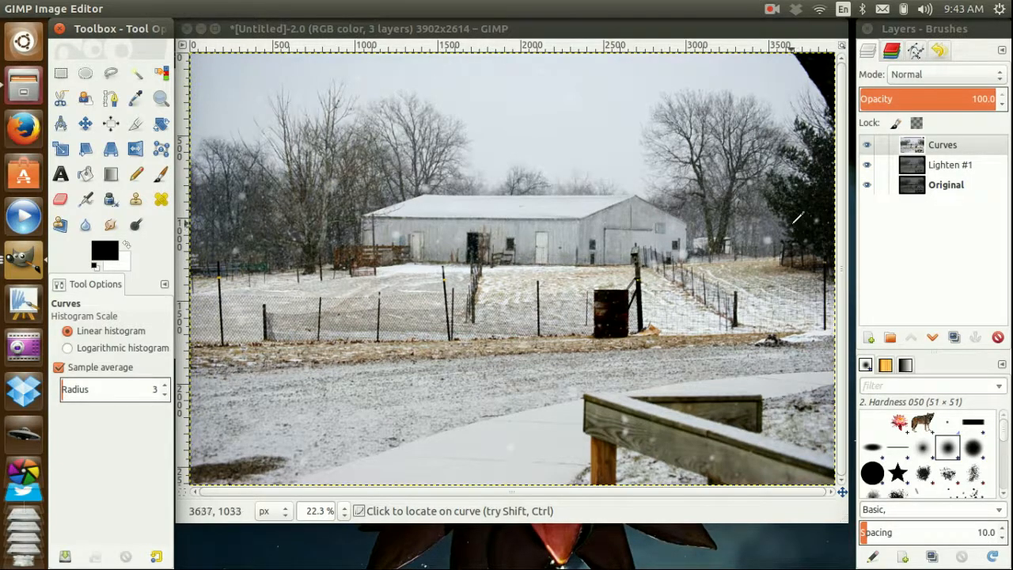
{"action": "left_click", "coordinate": [289, 33]}
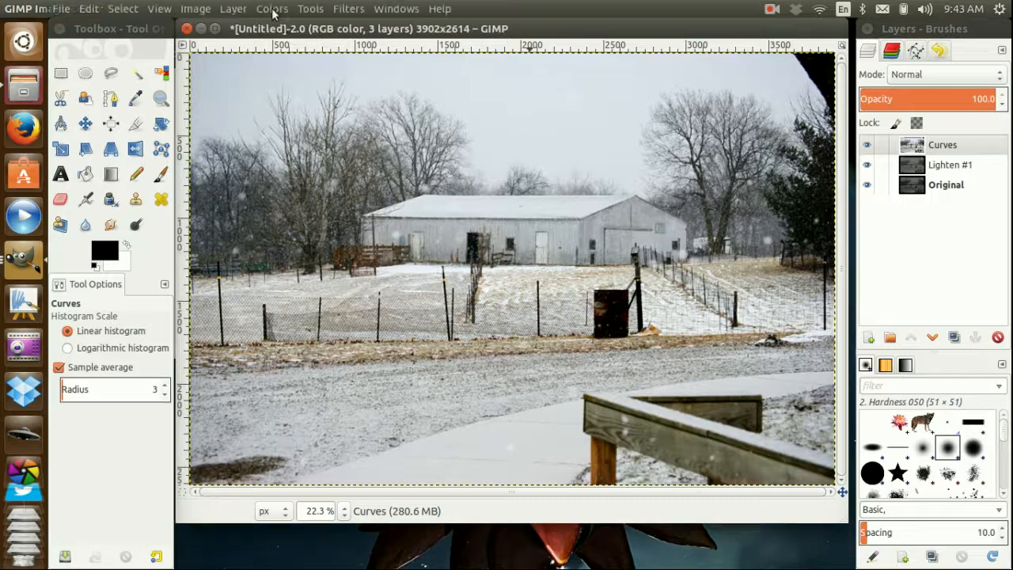
{"action": "left_click", "coordinate": [271, 9]}
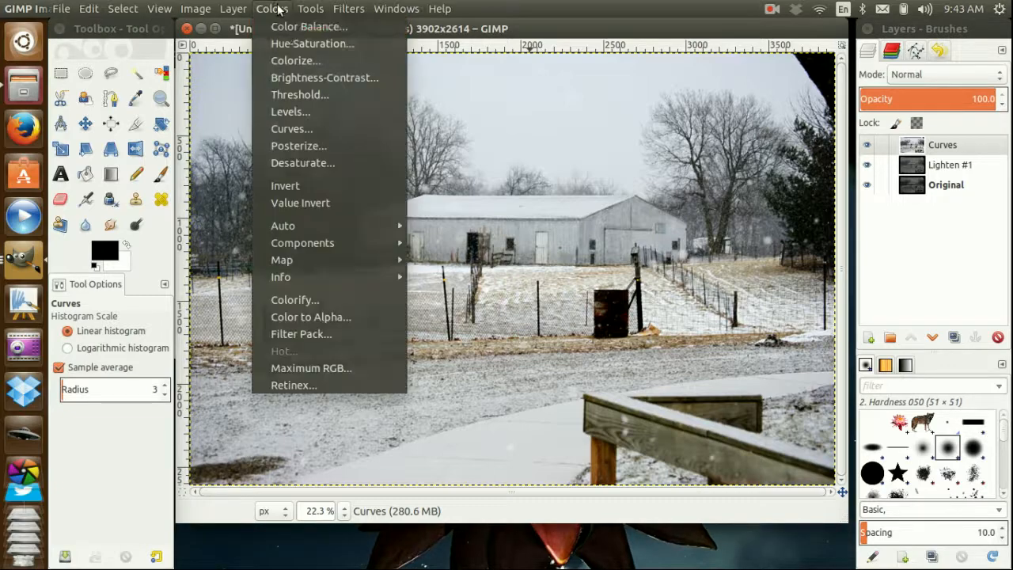
{"action": "left_click", "coordinate": [307, 128]}
{"action": "left_click_drag", "start_coordinate": [442, 276], "coordinate": [484, 328]}
{"action": "left_click_drag", "start_coordinate": [459, 63], "coordinate": [819, 68]}
{"action": "left_click_drag", "start_coordinate": [846, 331], "coordinate": [807, 333]}
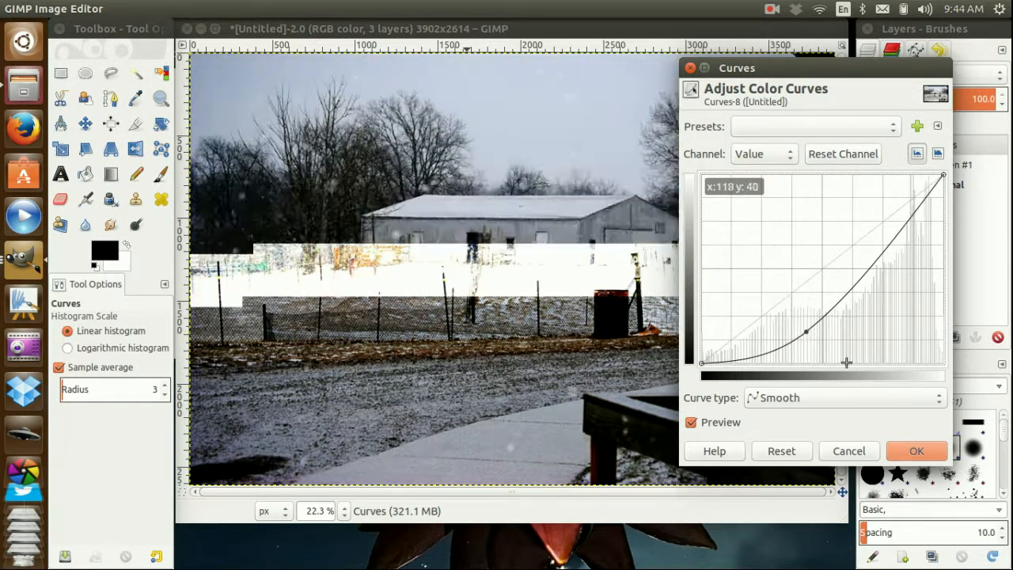
{"action": "left_click", "coordinate": [850, 451]}
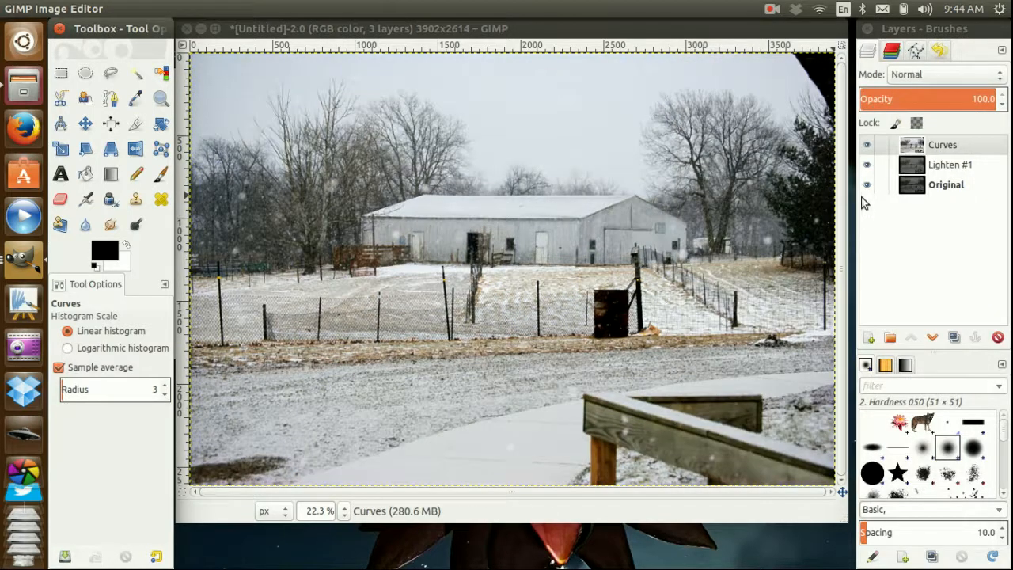
- Duplicate the Curves layer and rename the copy as Unsharp Mask
{"action": "left_click", "coordinate": [937, 153]}
{"action": "left_click", "coordinate": [955, 338]}
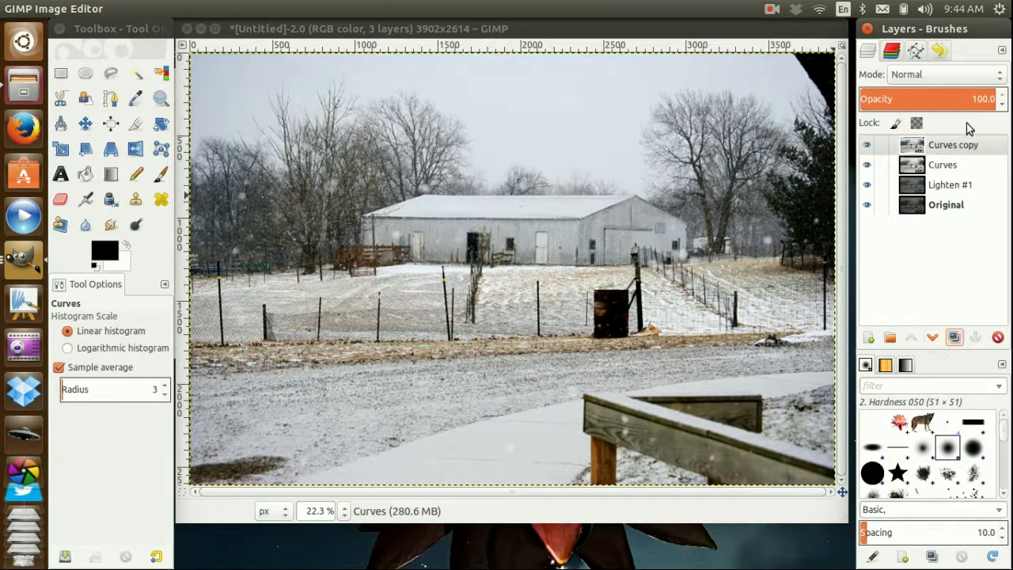
{"action": "double_click", "coordinate": [960, 147]}
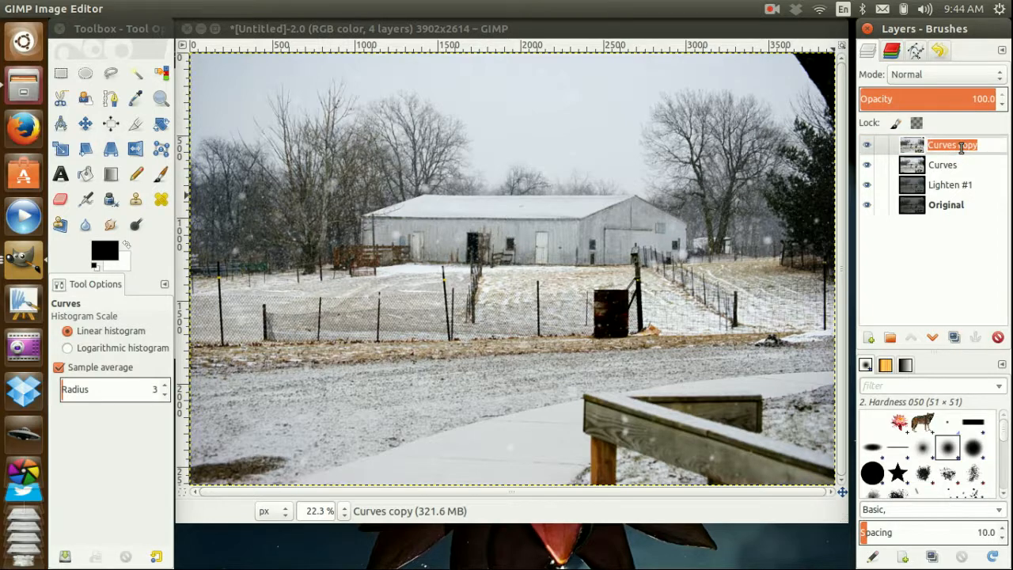
{"action": "type", "text": "U"}
{"action": "type", "text": "nsharp"}
{"action": "key", "text": "Return"}
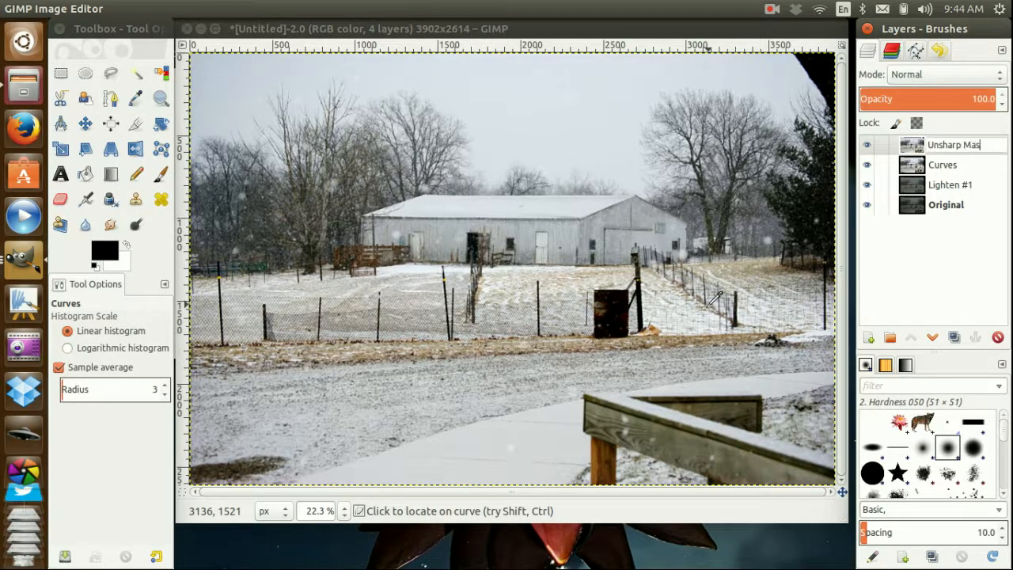
{"action": "key", "text": "Return"}
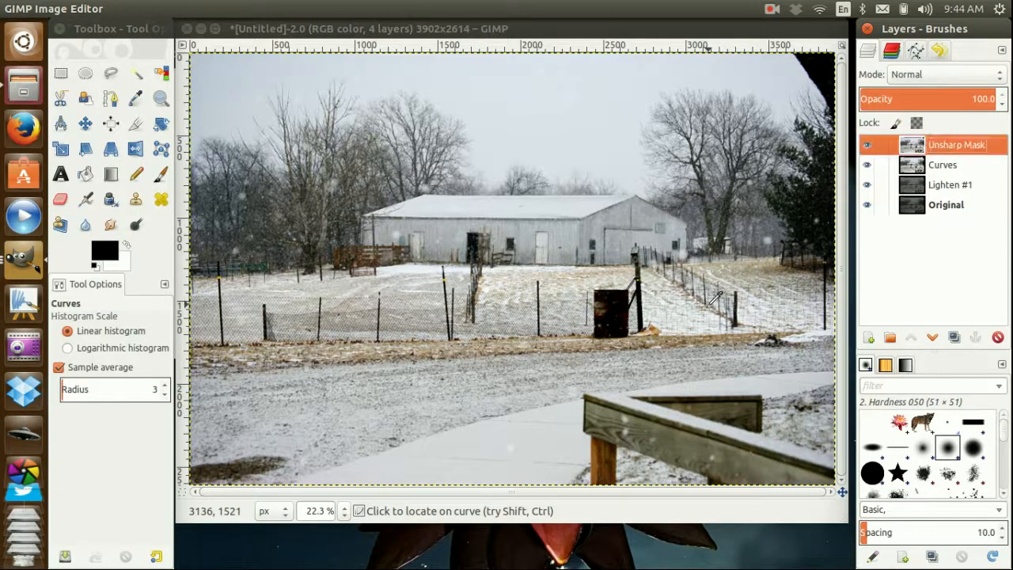
- Decompose the Unsharp Mask layer into separate layers using the HSV color model
{"action": "left_click", "coordinate": [325, 31]}
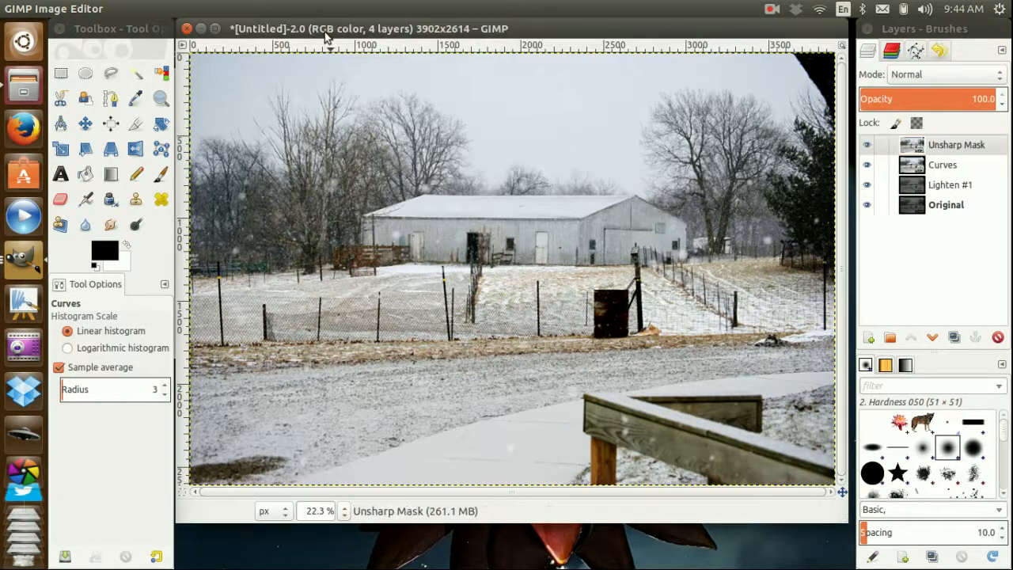
{"action": "mouse_move", "coordinate": [240, 8]}
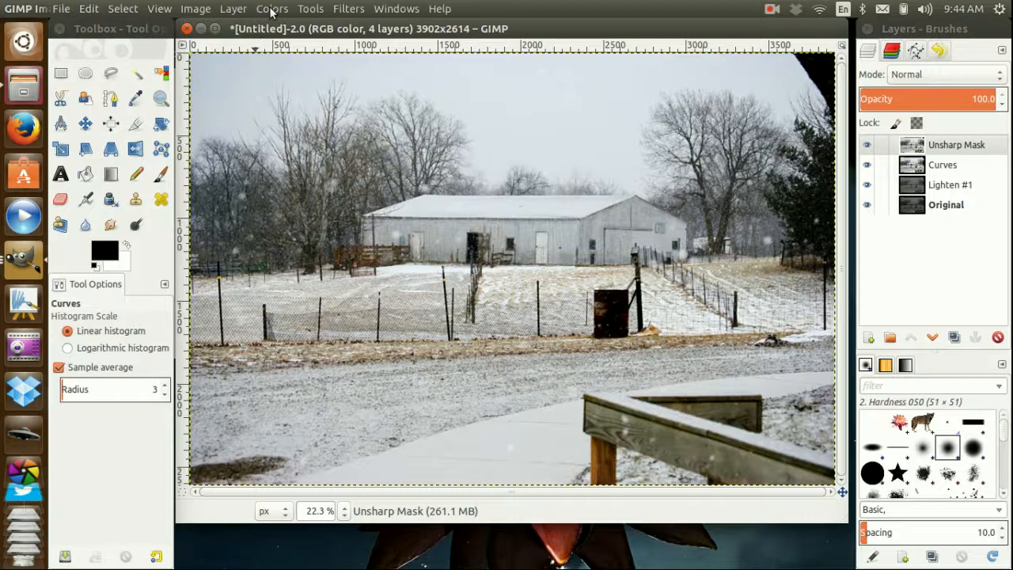
{"action": "left_click", "coordinate": [271, 9]}
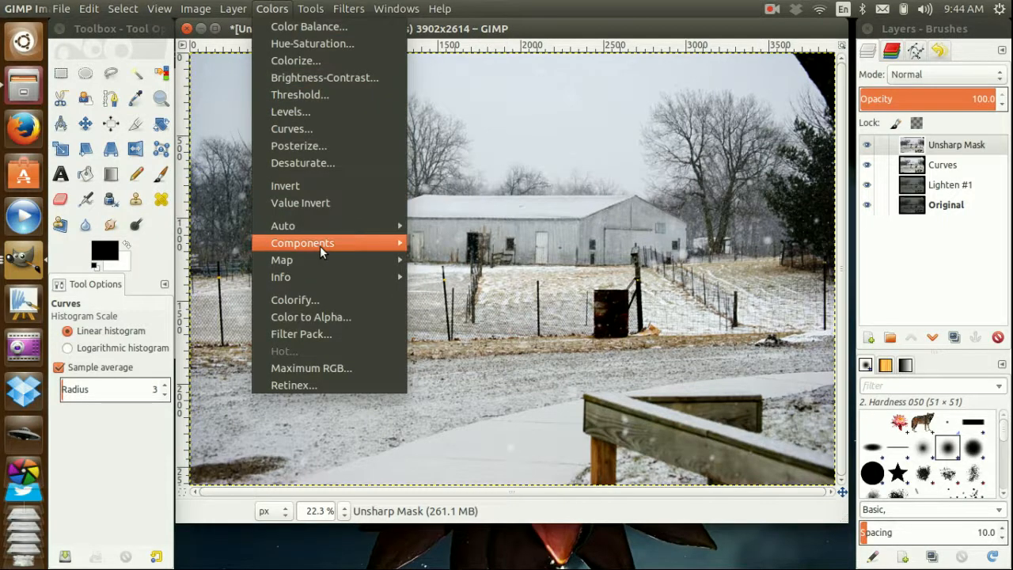
{"action": "mouse_move", "coordinate": [377, 246]}
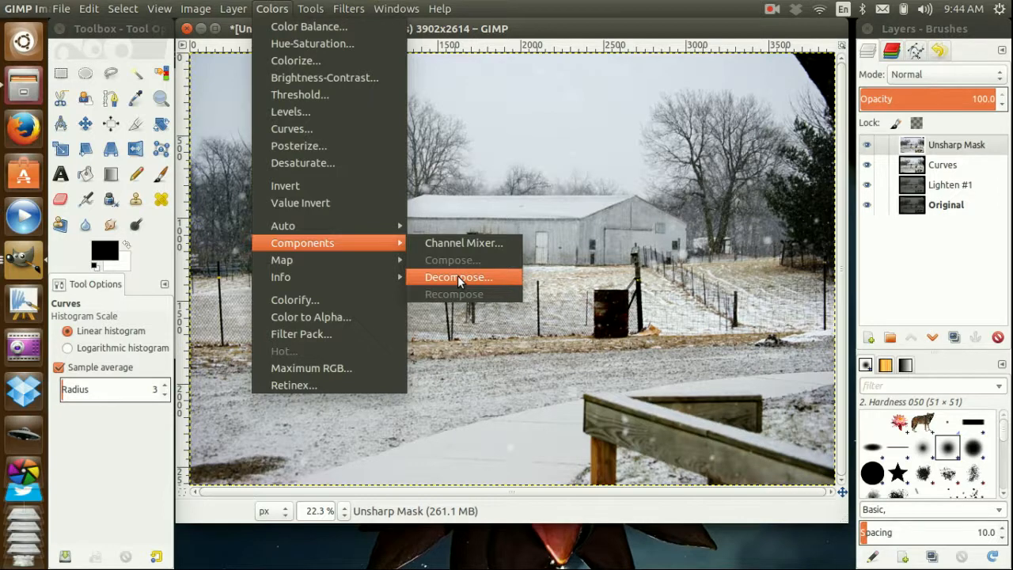
{"action": "left_click", "coordinate": [499, 278]}
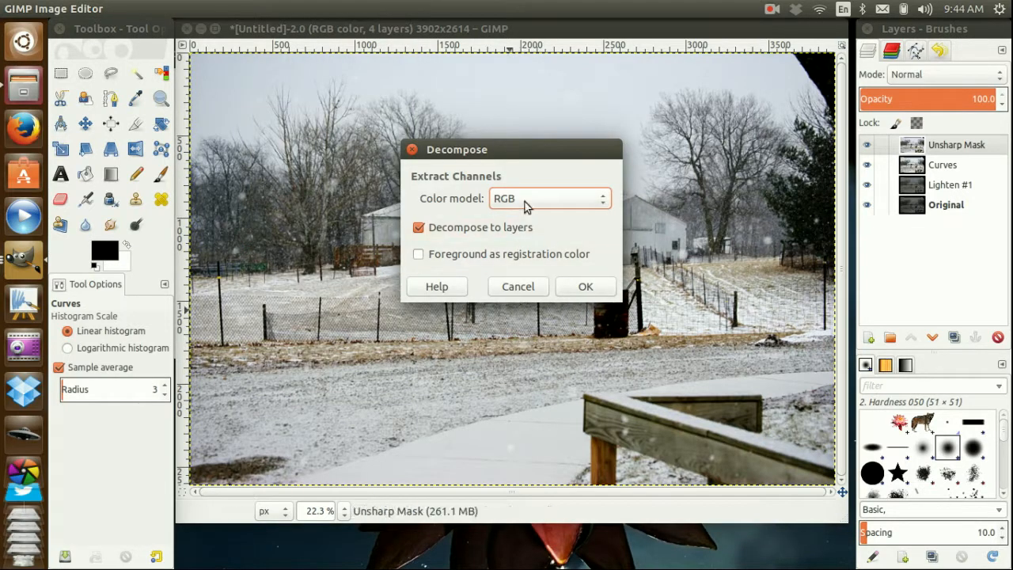
{"action": "left_click", "coordinate": [525, 203]}
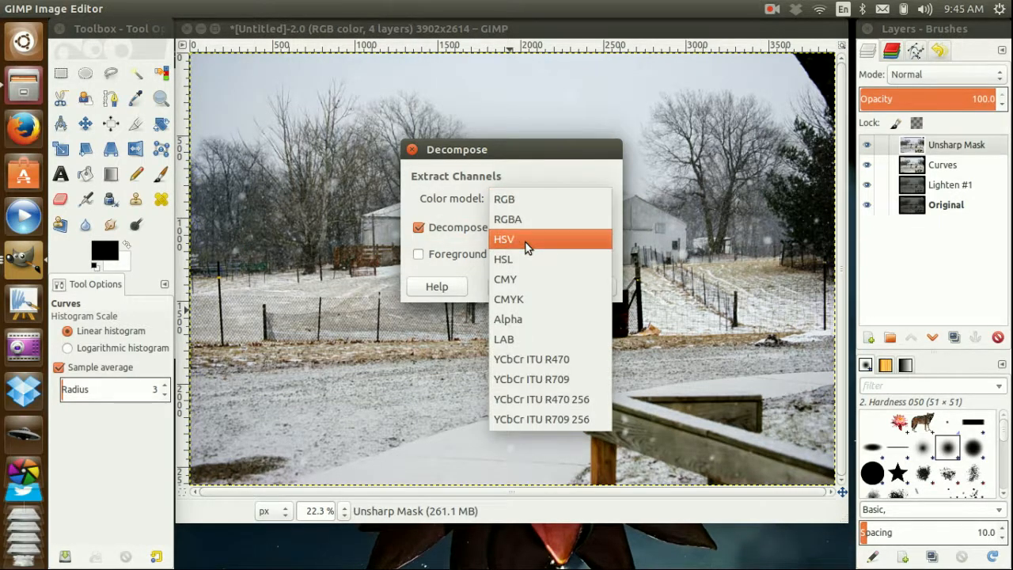
{"action": "left_click", "coordinate": [526, 240]}
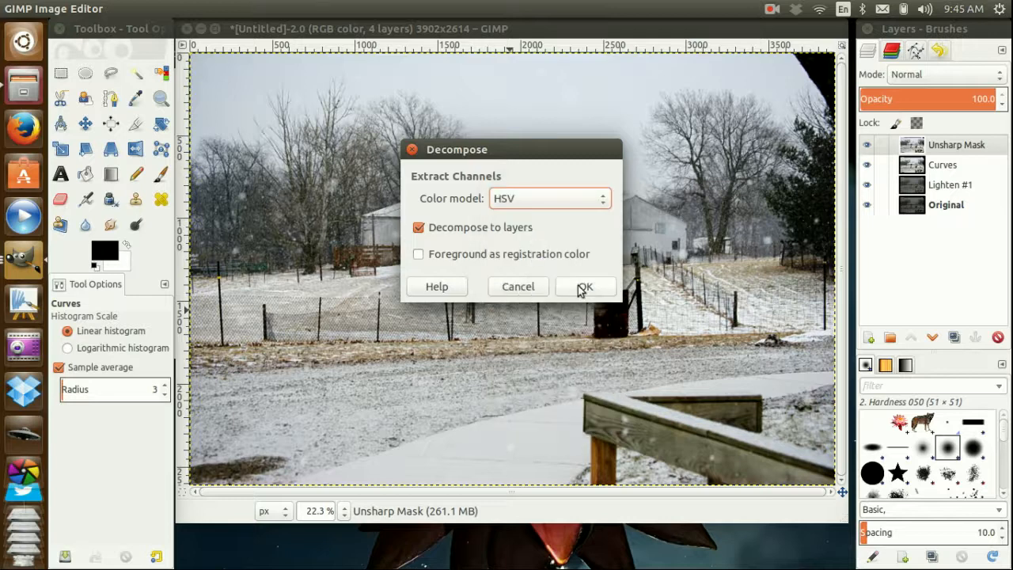
{"action": "left_click", "coordinate": [579, 287]}
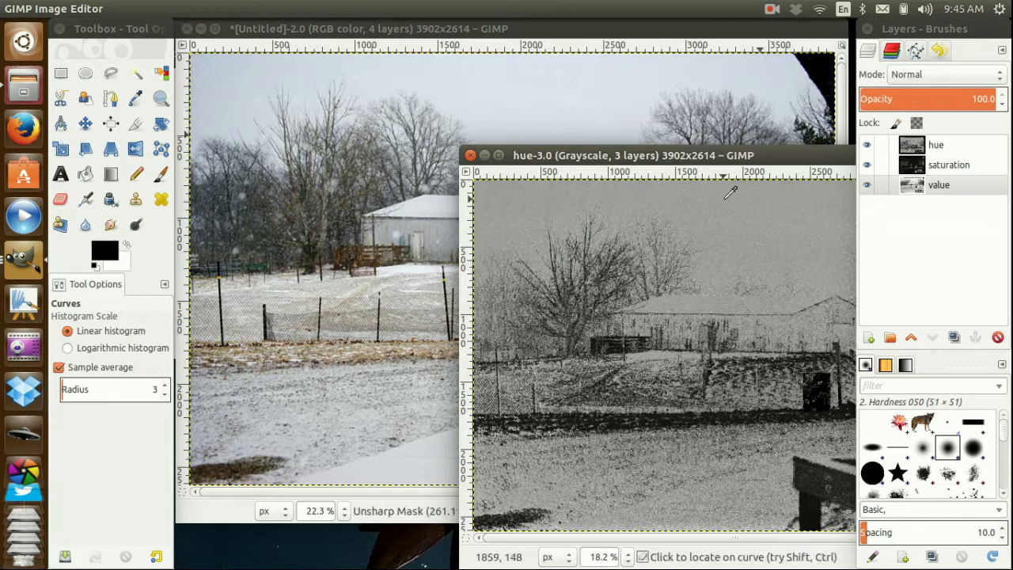
- Hide the saturation and hue layers of the decomposed image so that only the value layer shows
{"action": "left_click_drag", "start_coordinate": [719, 159], "coordinate": [493, 79]}
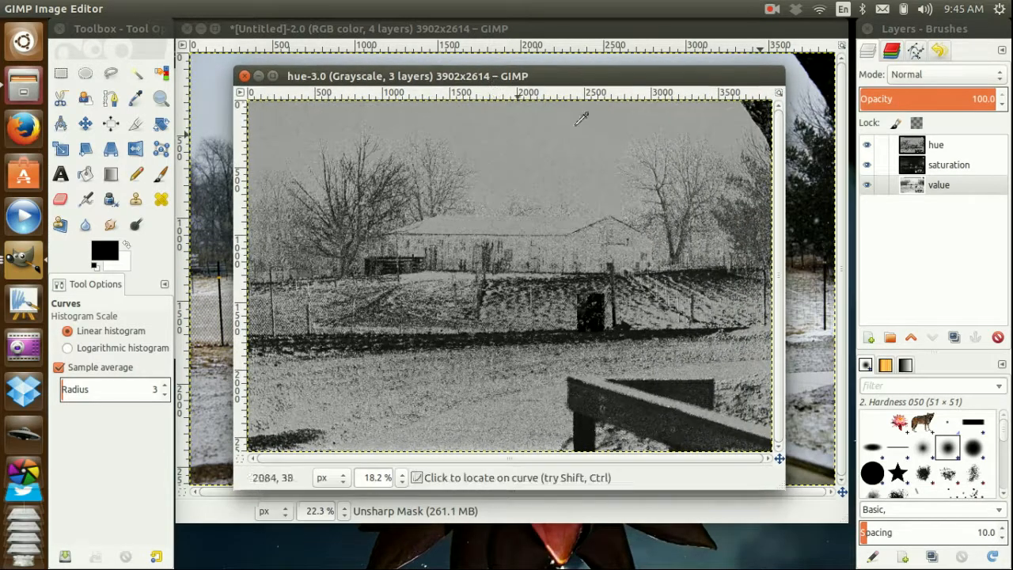
{"action": "left_click", "coordinate": [867, 166]}
{"action": "left_click", "coordinate": [869, 146]}
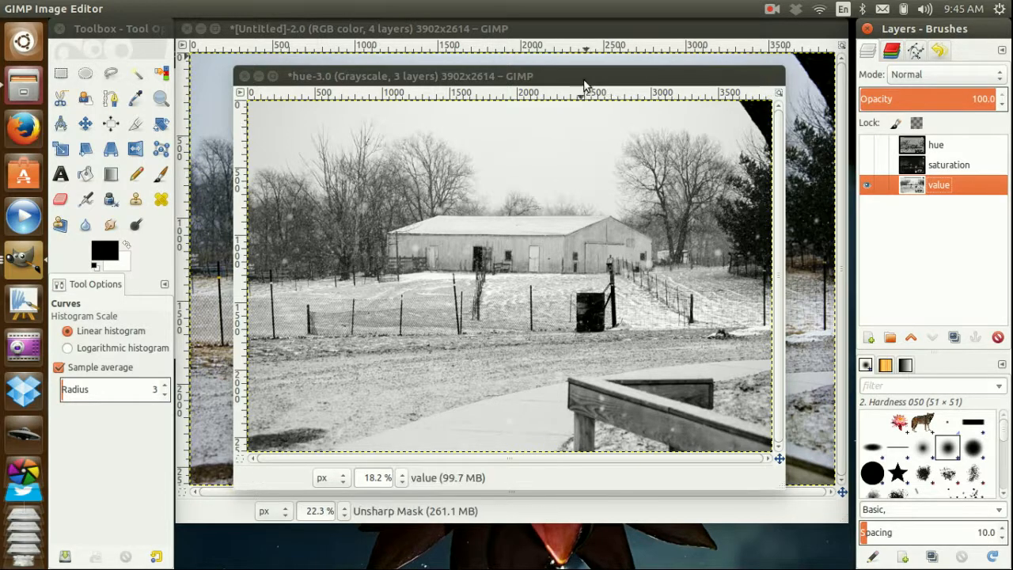
{"action": "left_click", "coordinate": [772, 9]}
{"action": "left_click", "coordinate": [796, 46]}
- Open Unsharp Mask for the value layer, with its preview on the barn's door and the image at 100 %
{"action": "left_click", "coordinate": [463, 80]}
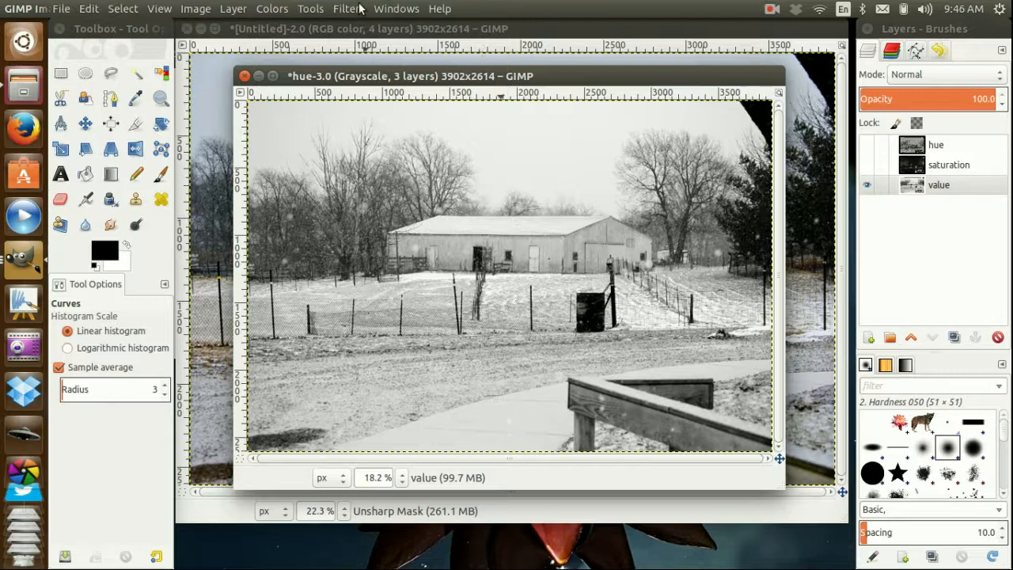
{"action": "left_click", "coordinate": [353, 12]}
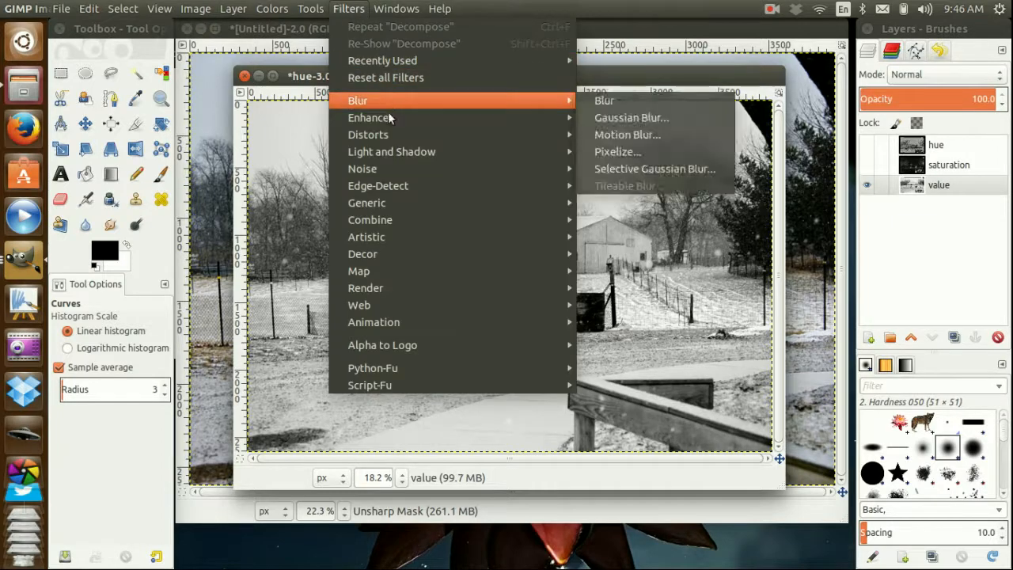
{"action": "mouse_move", "coordinate": [455, 117]}
{"action": "left_click", "coordinate": [663, 246]}
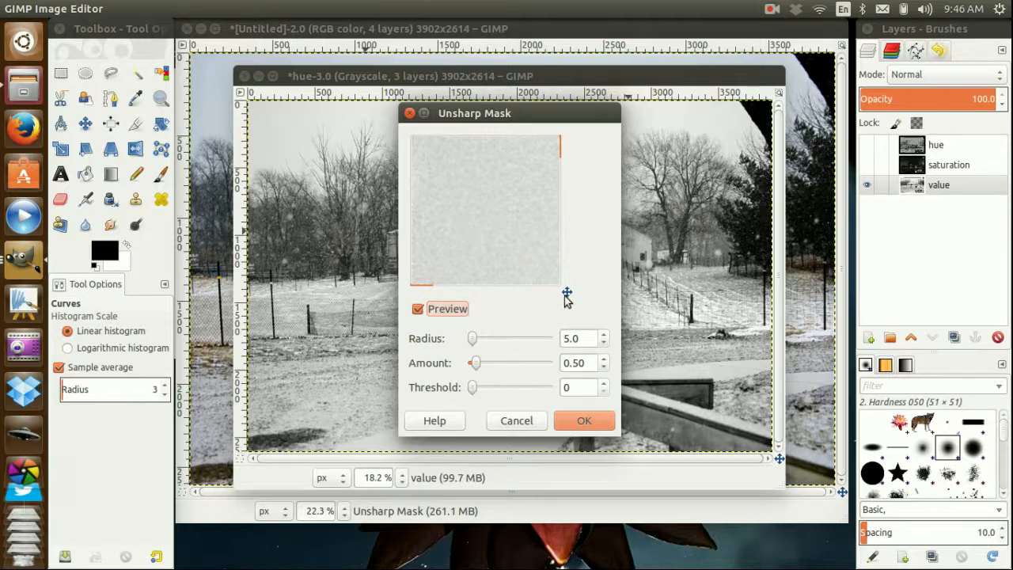
{"action": "left_click_drag", "start_coordinate": [566, 293], "coordinate": [604, 310]}
{"action": "left_click_drag", "start_coordinate": [536, 113], "coordinate": [804, 136]}
{"action": "left_click", "coordinate": [402, 480]}
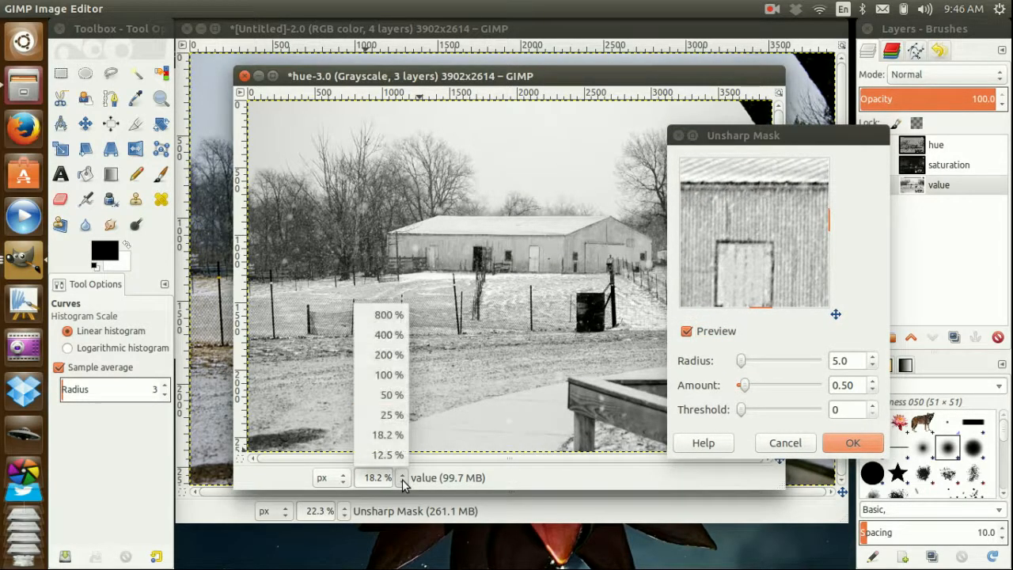
{"action": "left_click", "coordinate": [389, 374]}
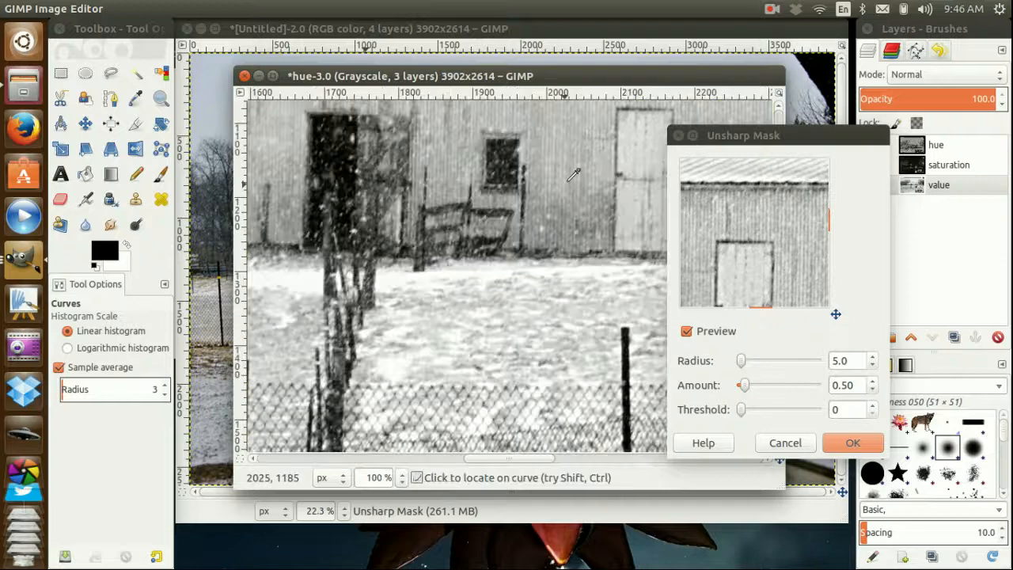
{"action": "left_click_drag", "start_coordinate": [548, 203], "coordinate": [374, 336]}
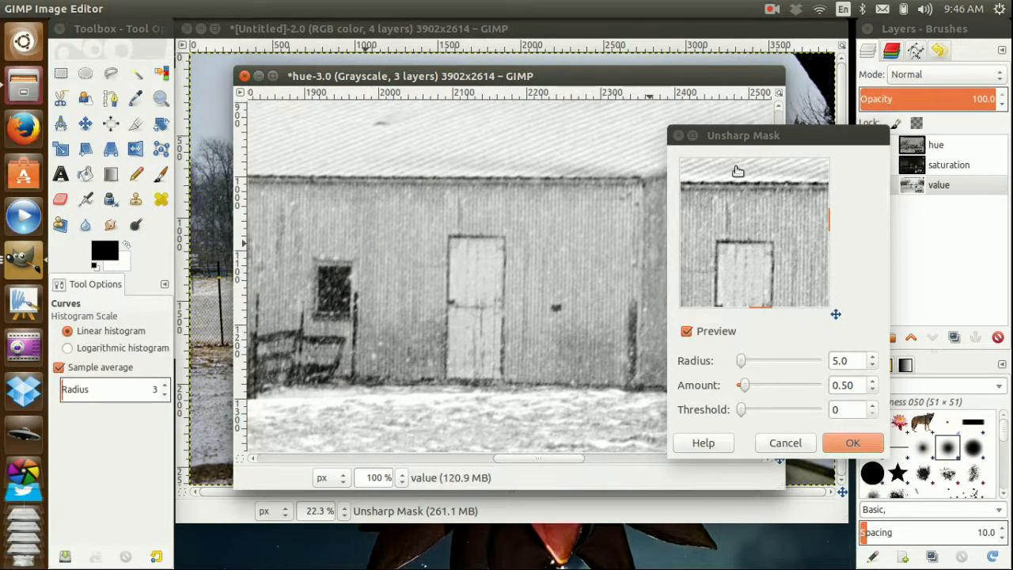
{"action": "left_click_drag", "start_coordinate": [746, 141], "coordinate": [627, 154]}
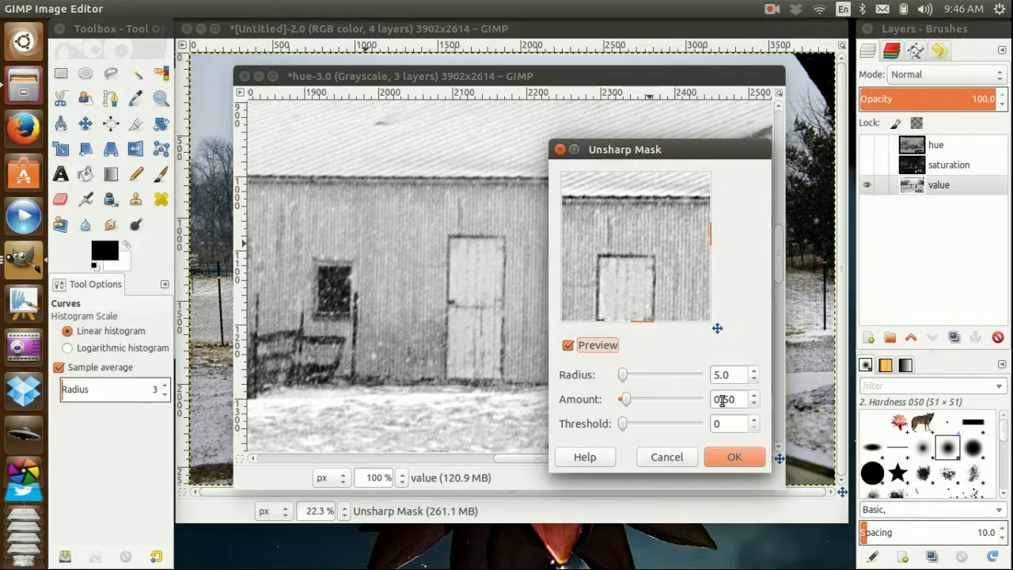
- Try Unsharp Mask amounts of 1.00 and 2.00, checking the barn's roof edge and door in the preview
{"action": "left_click_drag", "start_coordinate": [740, 400], "coordinate": [643, 399]}
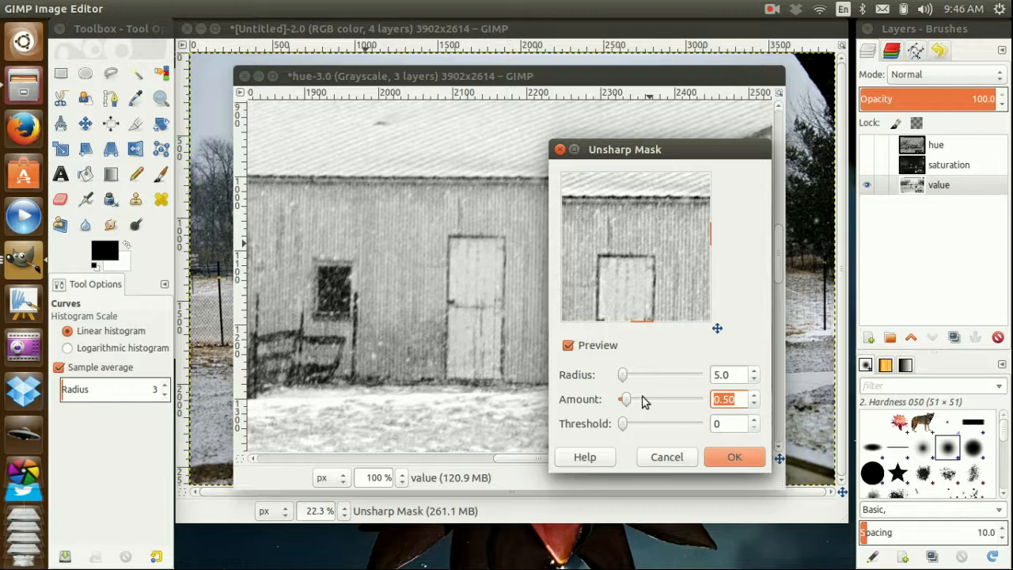
{"action": "type", "text": "1"}
{"action": "key", "text": "Tab"}
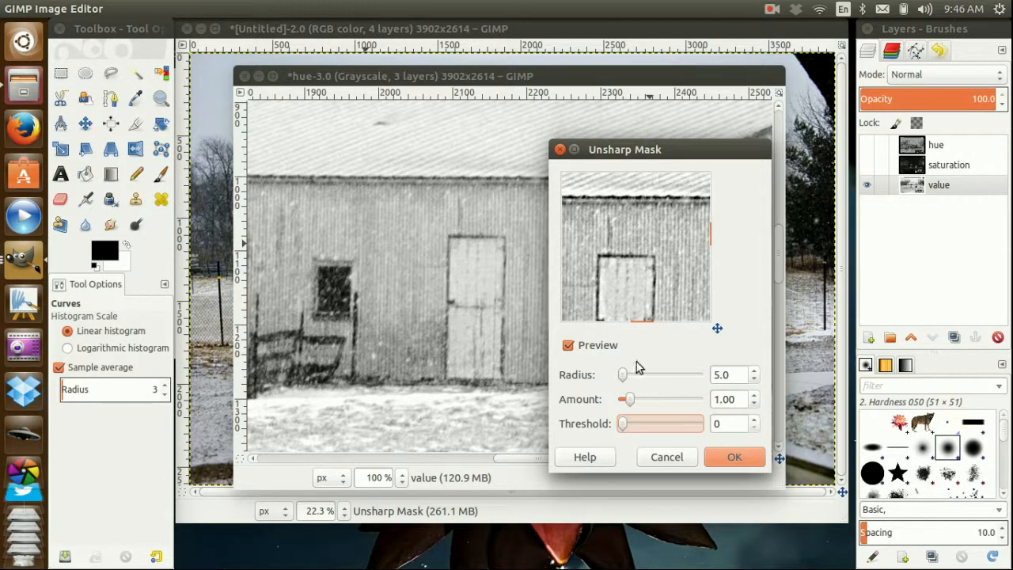
{"action": "left_click_drag", "start_coordinate": [658, 229], "coordinate": [661, 318]}
{"action": "key", "text": "shift+Tab"}
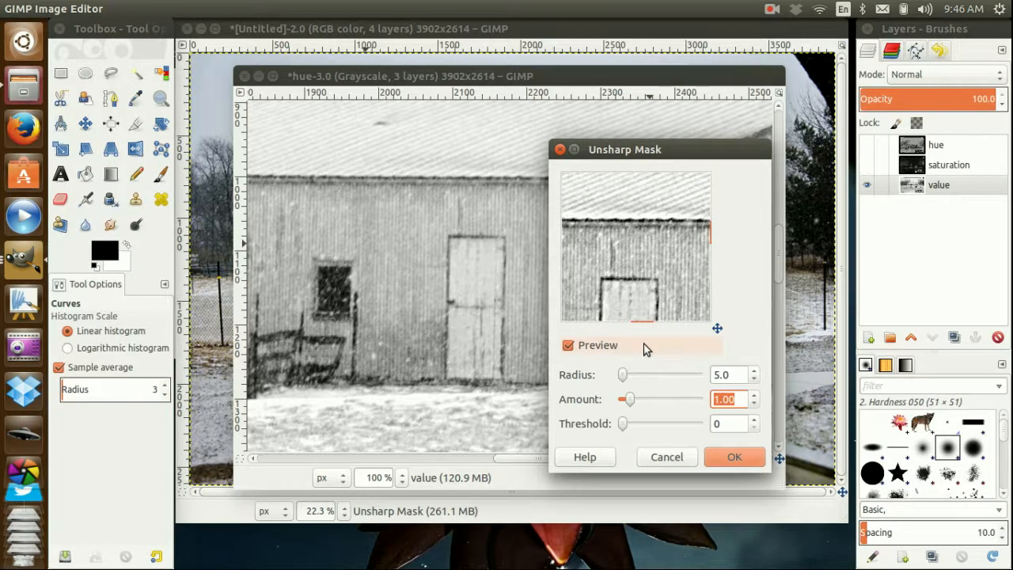
{"action": "type", "text": "2"}
{"action": "key", "text": "Tab"}
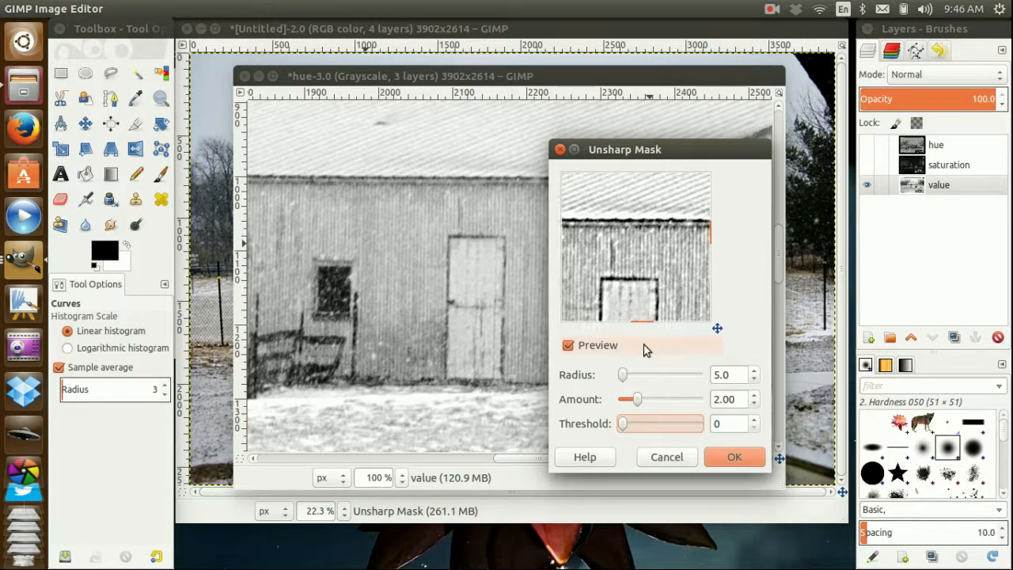
{"action": "left_click_drag", "start_coordinate": [646, 271], "coordinate": [648, 239]}
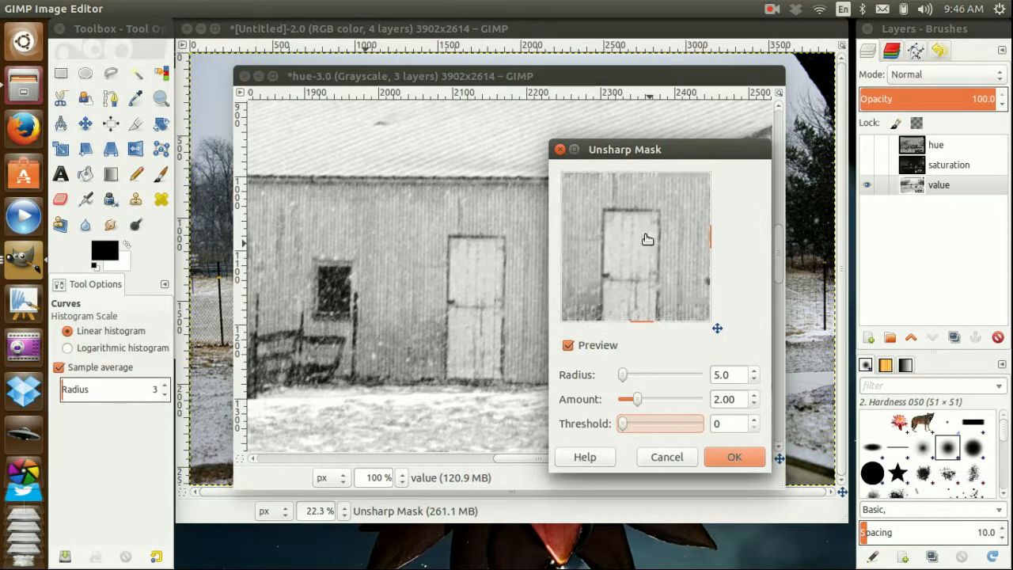
- Set the Unsharp Mask amount to 1.00 and apply the filter to the value layer
{"action": "left_click", "coordinate": [734, 398]}
{"action": "left_click_drag", "start_coordinate": [734, 399], "coordinate": [690, 401]}
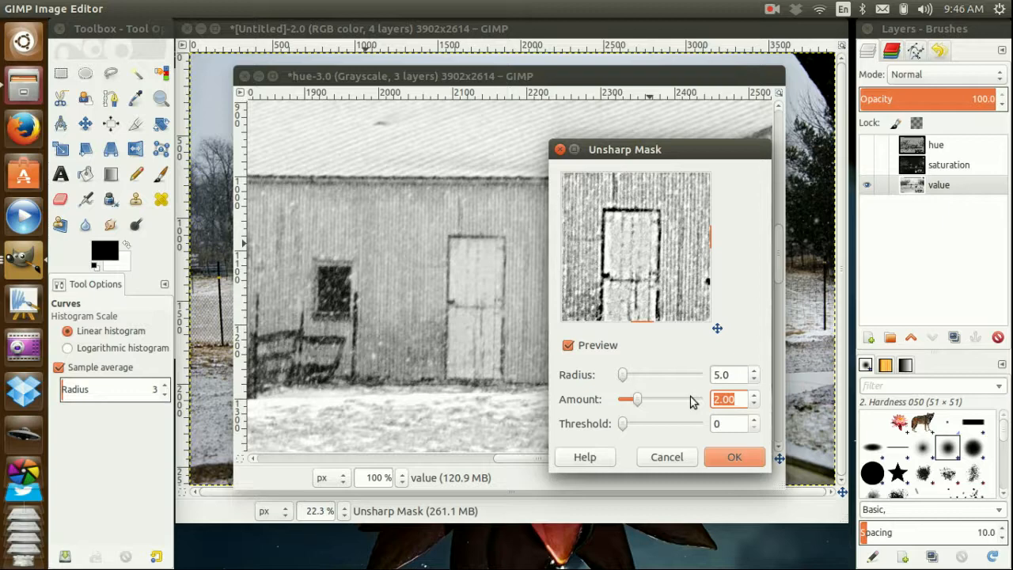
{"action": "type", "text": "1"}
{"action": "key", "text": "Tab"}
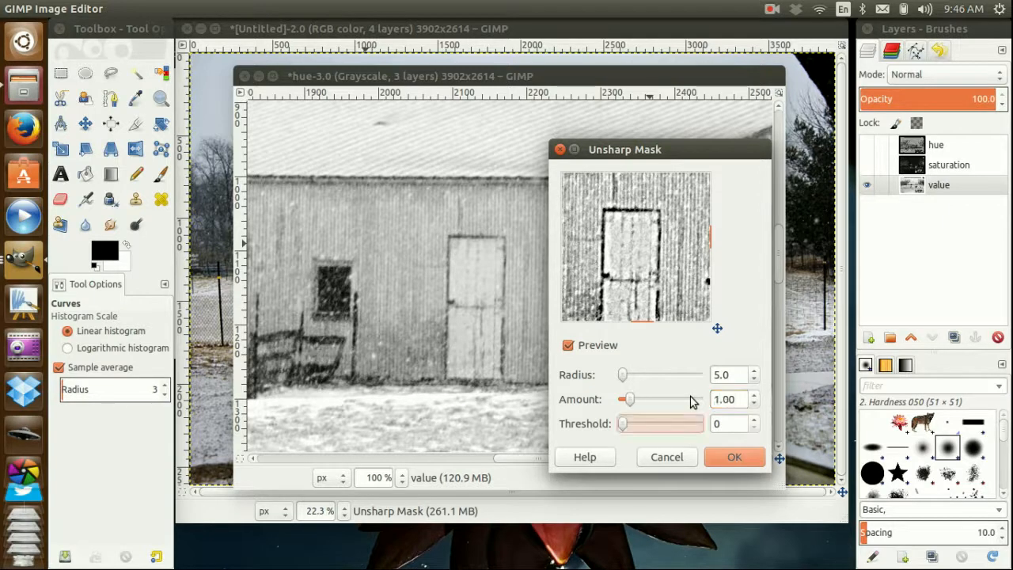
{"action": "left_click", "coordinate": [749, 464]}
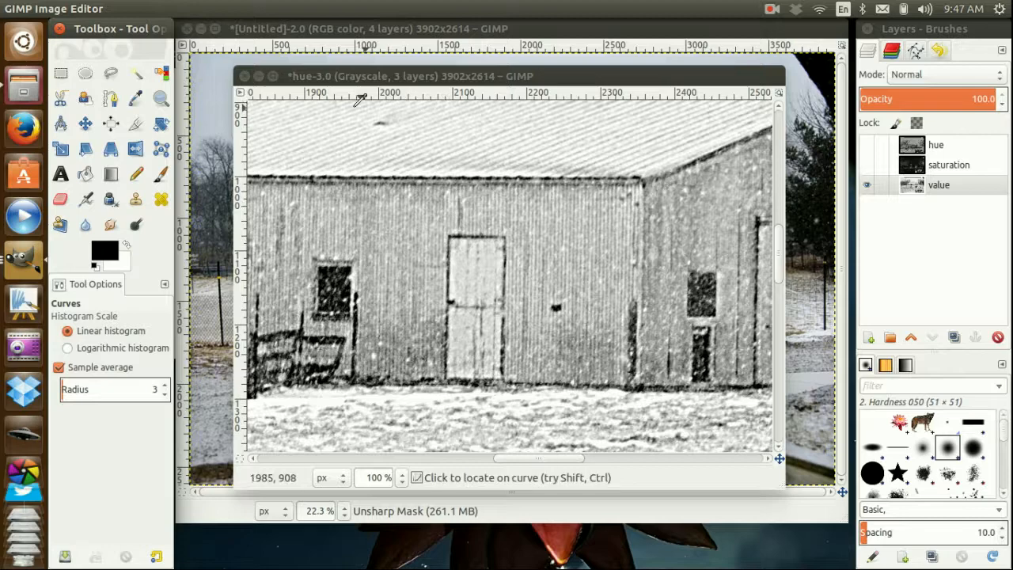
- Recompose the sharpened value layer into the color photo and close the decomposed hue image, discarding its changes
{"action": "left_click", "coordinate": [358, 76]}
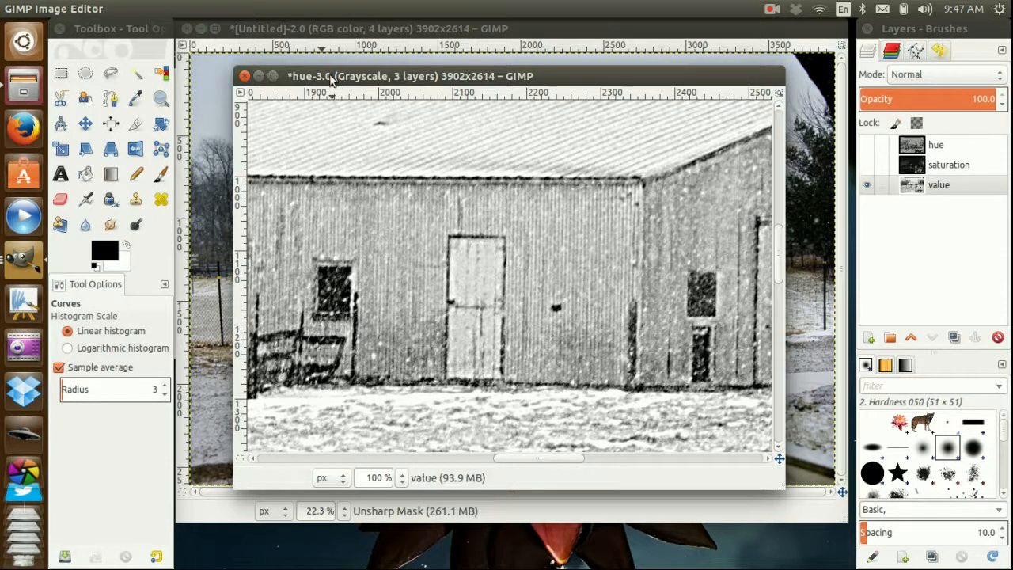
{"action": "left_click", "coordinate": [277, 8]}
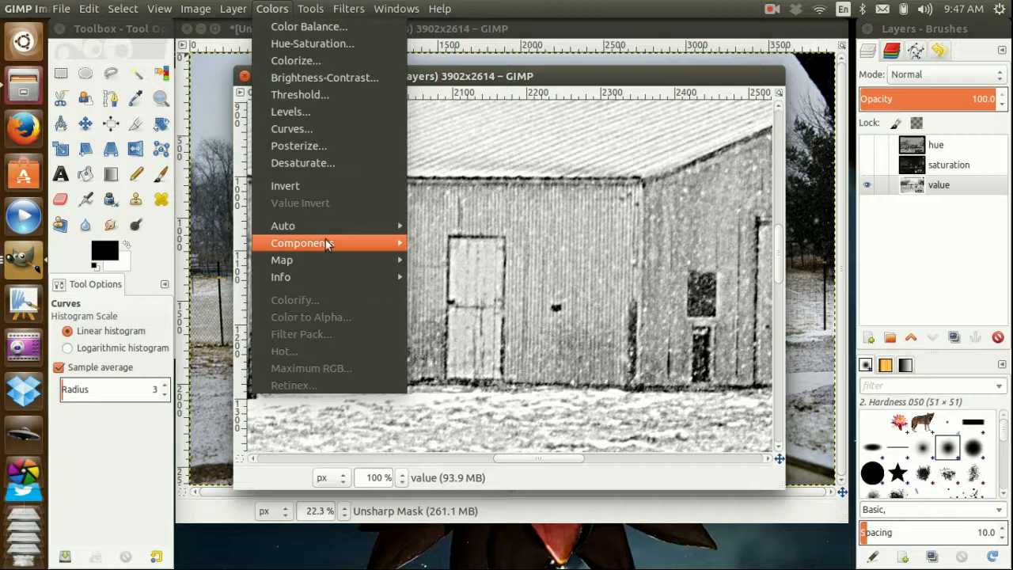
{"action": "mouse_move", "coordinate": [344, 243]}
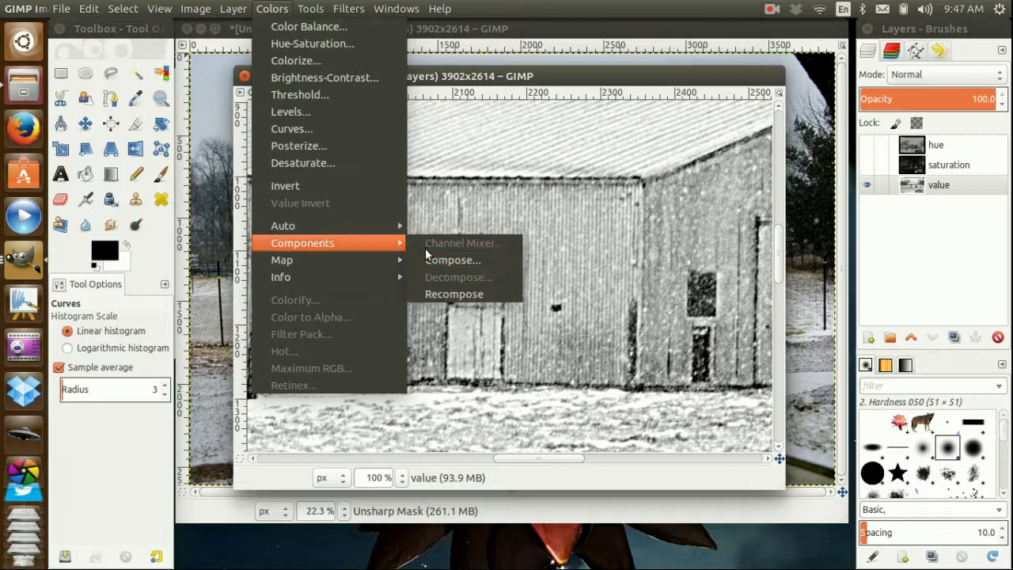
{"action": "left_click", "coordinate": [479, 300]}
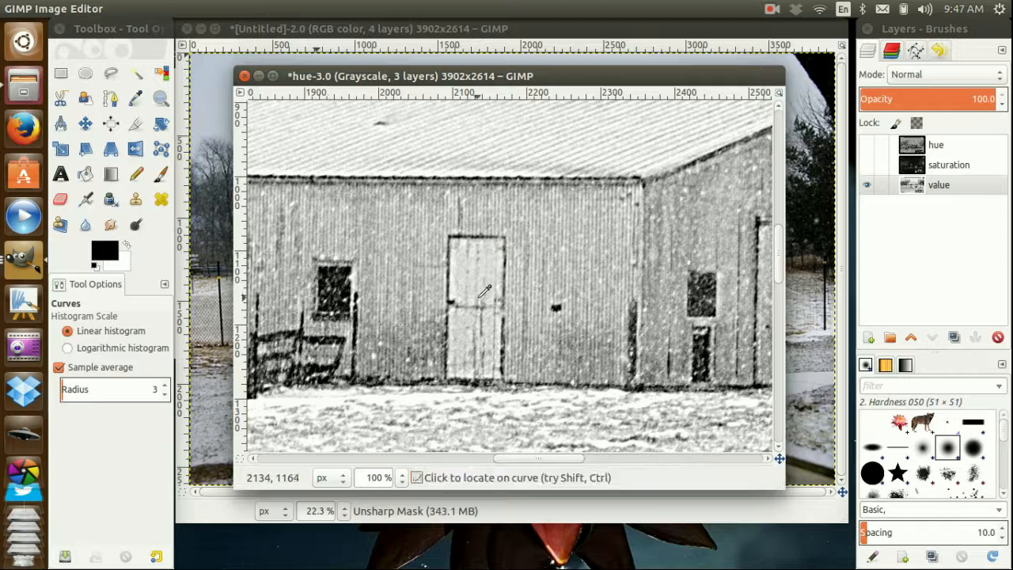
{"action": "left_click", "coordinate": [244, 77]}
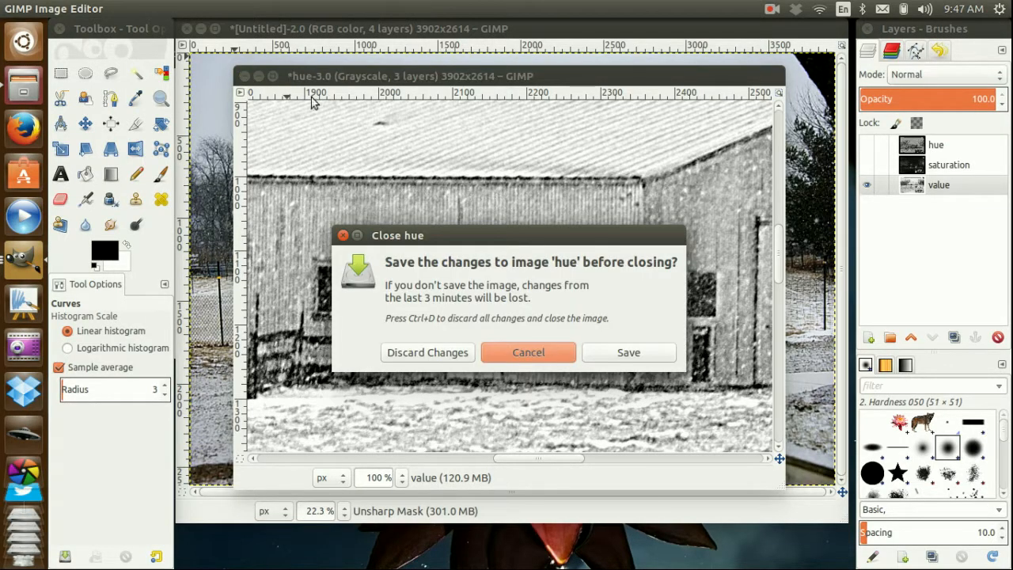
{"action": "left_click", "coordinate": [430, 353]}
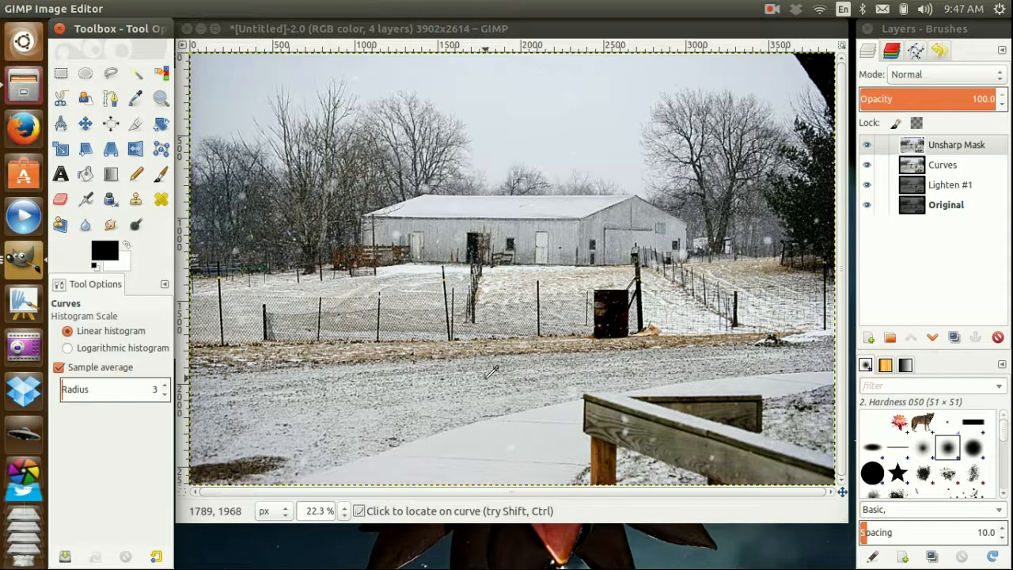
- Compare the photo with the Unsharp Mask layer hidden and shown
{"action": "left_click", "coordinate": [867, 148]}
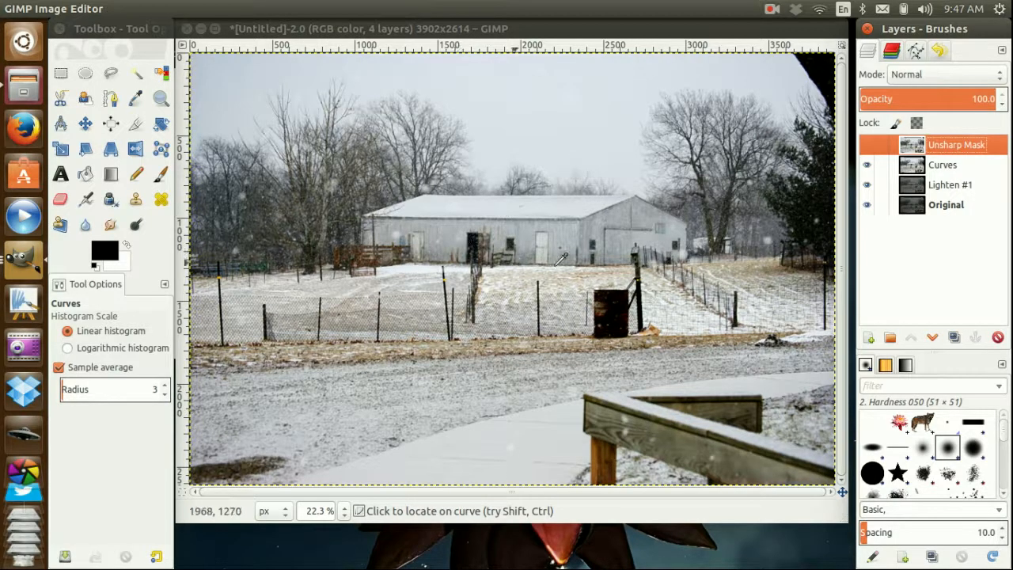
{"action": "left_click", "coordinate": [867, 145]}
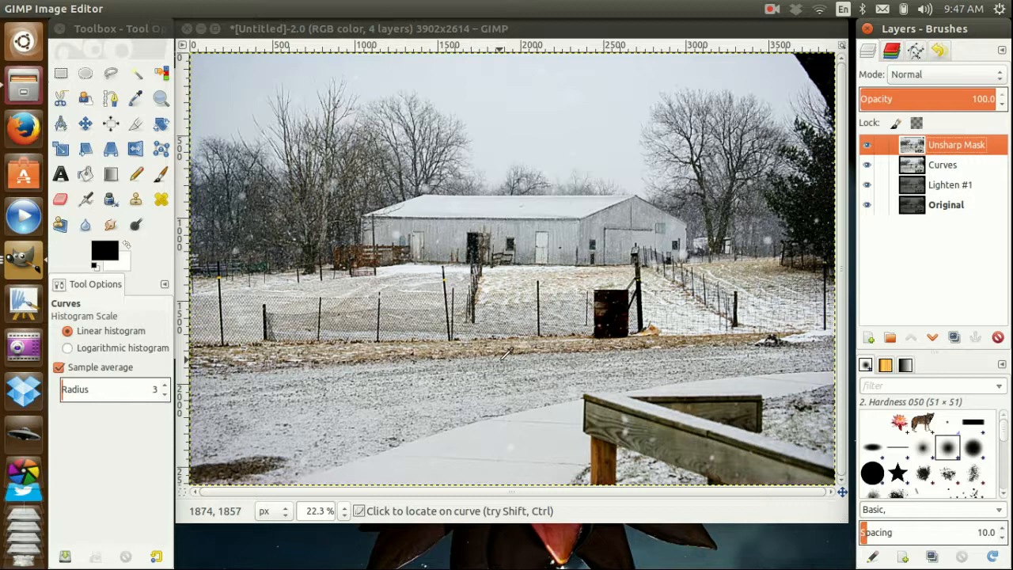